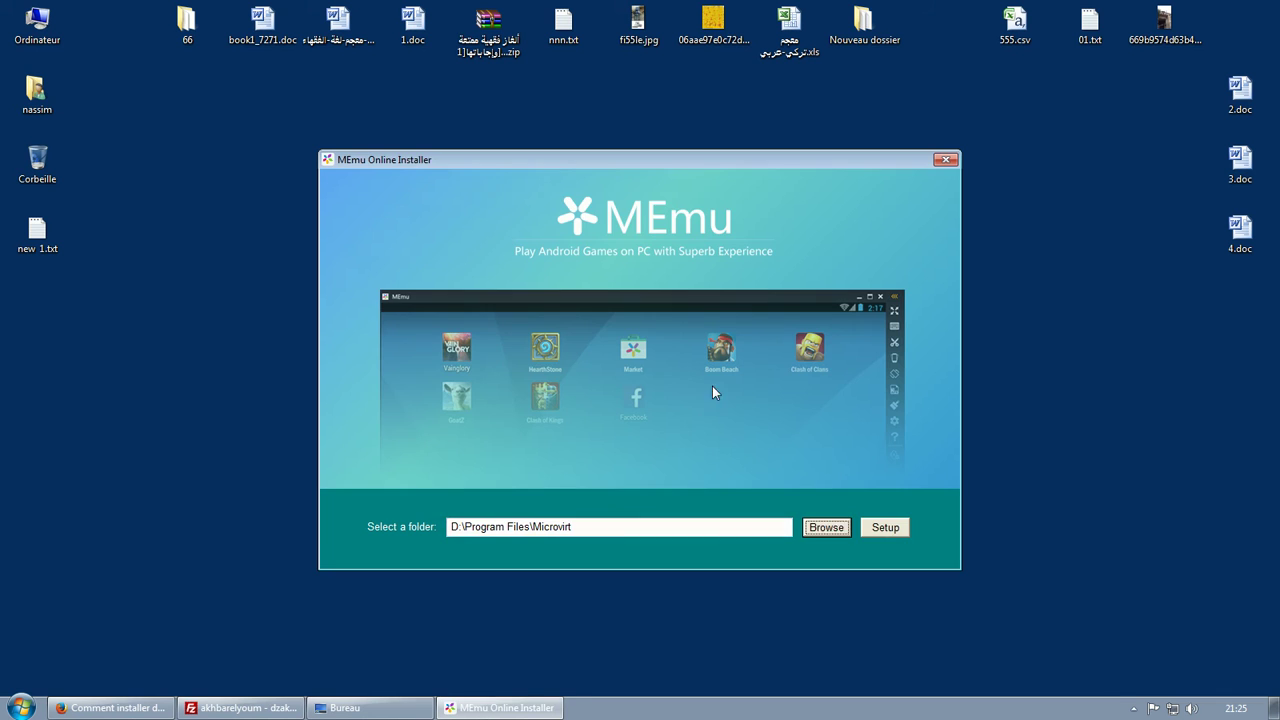
- Install MEmu in D:\Program Files\Microvirt, launch the emulator and reposition its window on the desktop
left_click(885, 528)
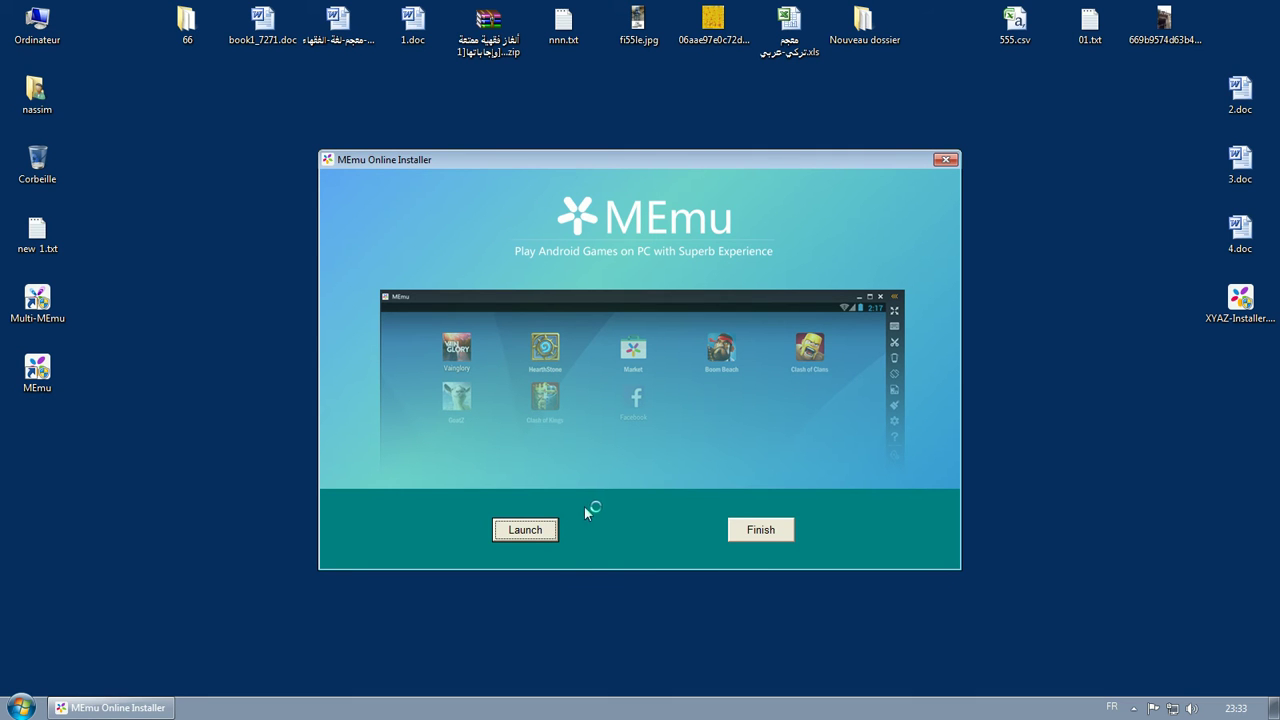
left_click(525, 530)
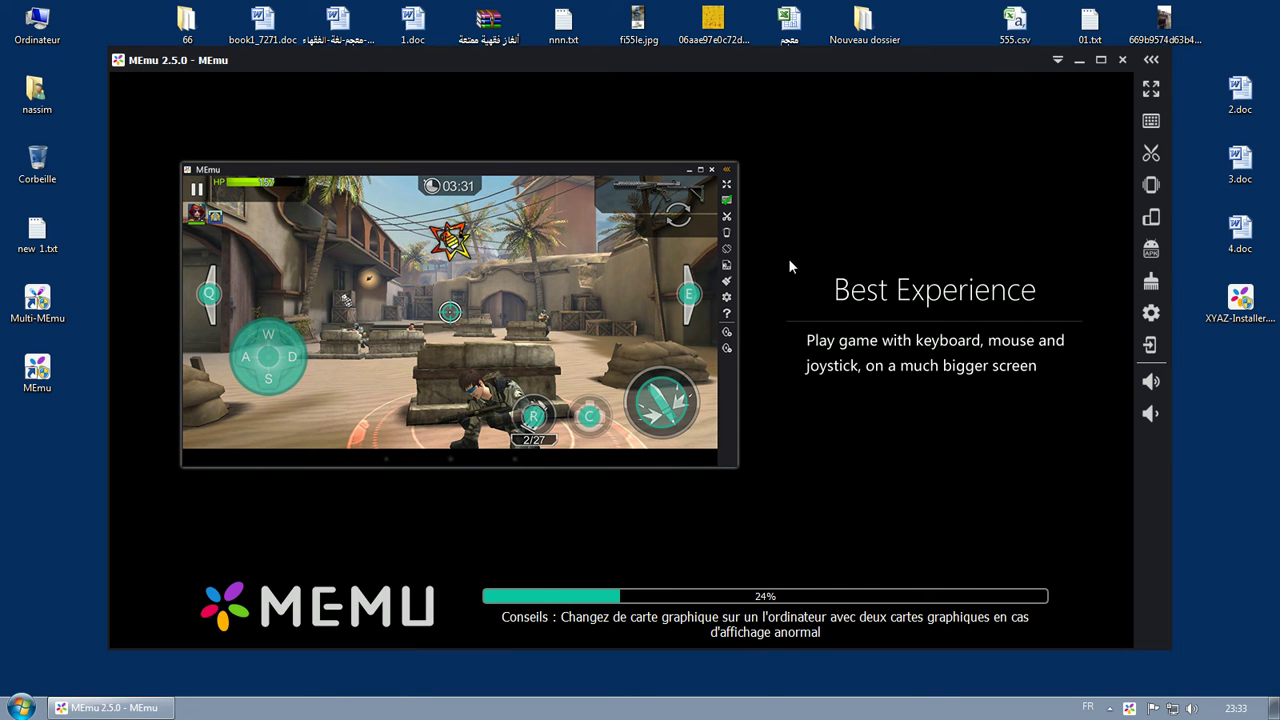
mouse_move(927, 56)
left_mouse_down()
mouse_move(897, 50)
mouse_move(910, 54)
left_mouse_up()
left_click_drag(648, 72, 647, 88)
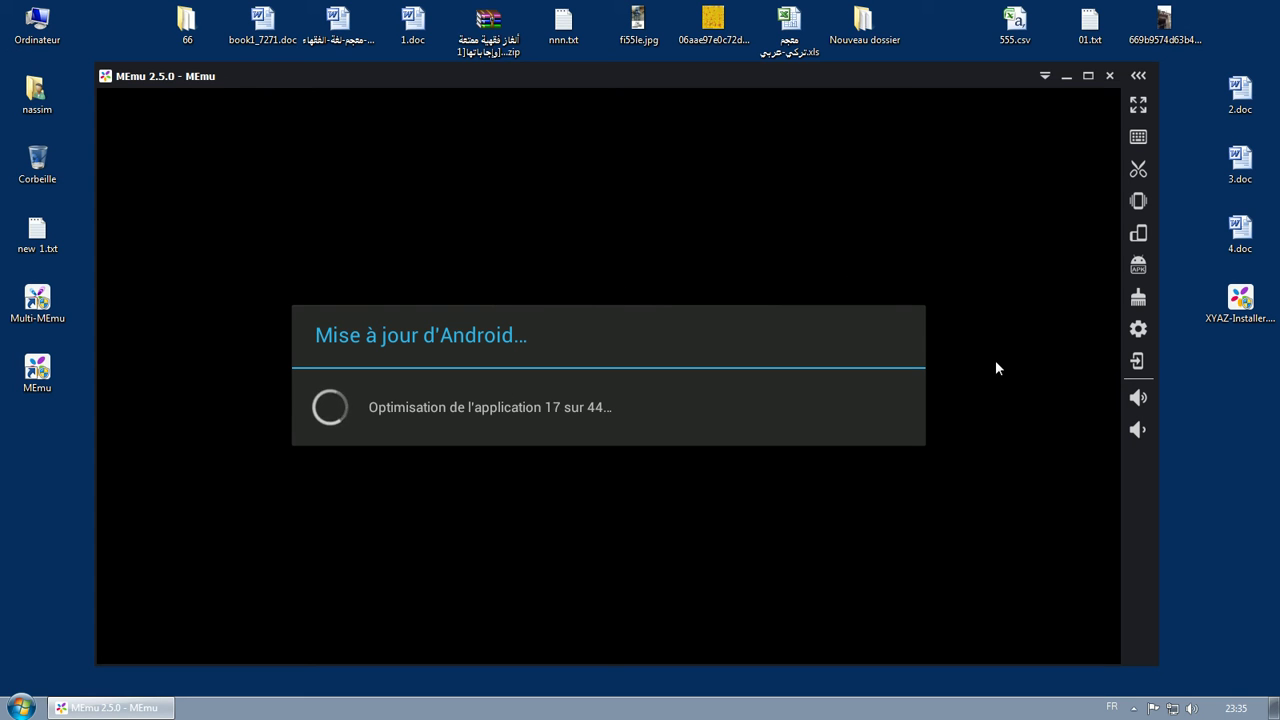
- Open the emulator's settings and examine the general system options, including the memory amount and the available languages
left_click(1138, 329)
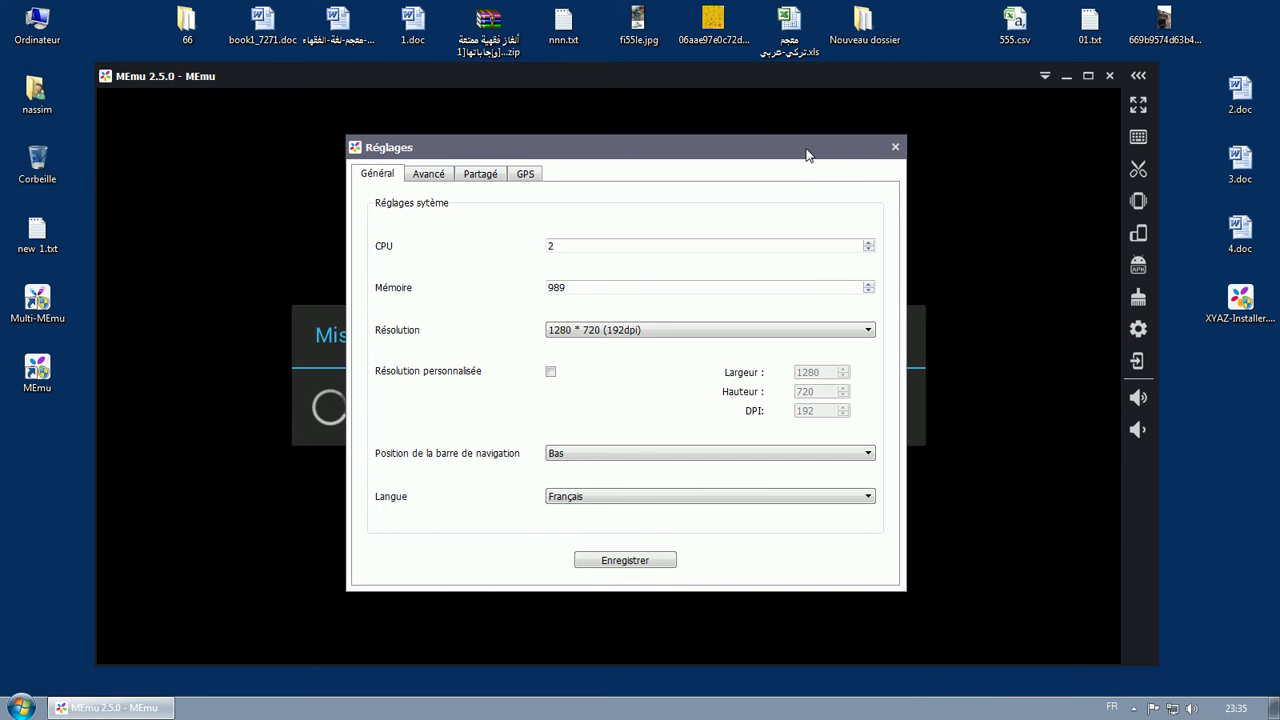
left_click_drag(783, 152, 824, 159)
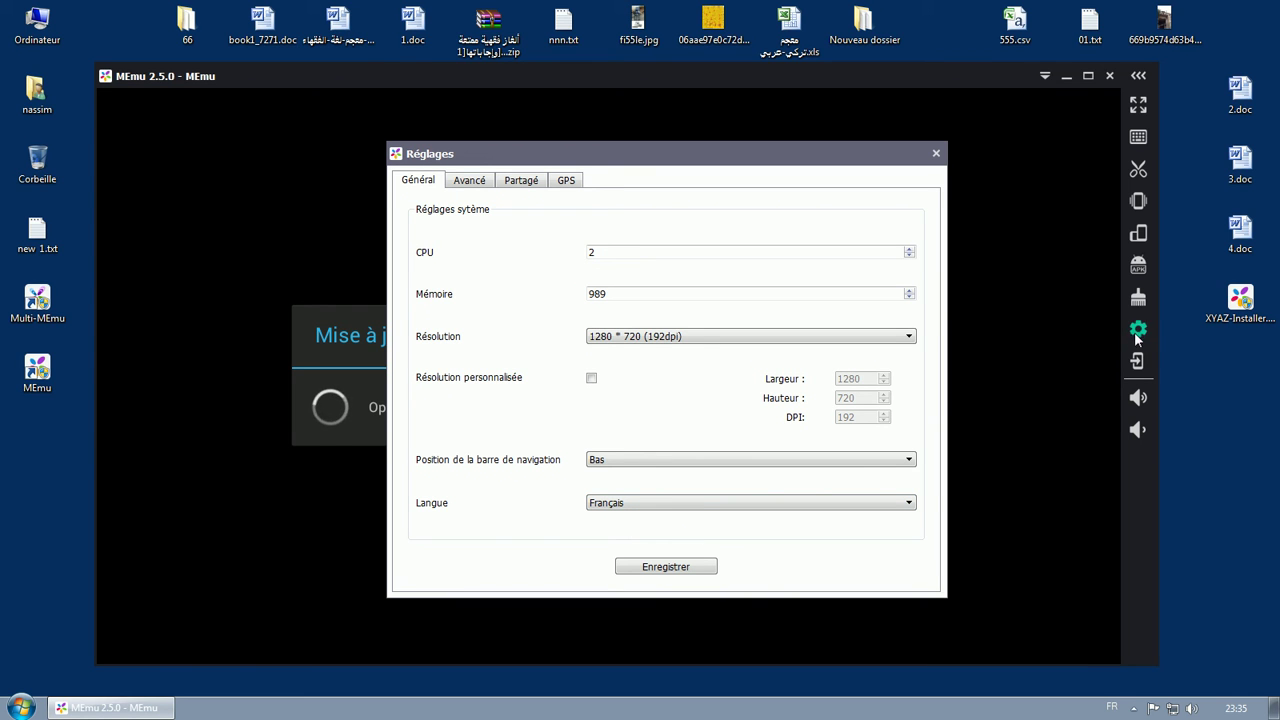
left_click_drag(666, 156, 632, 143)
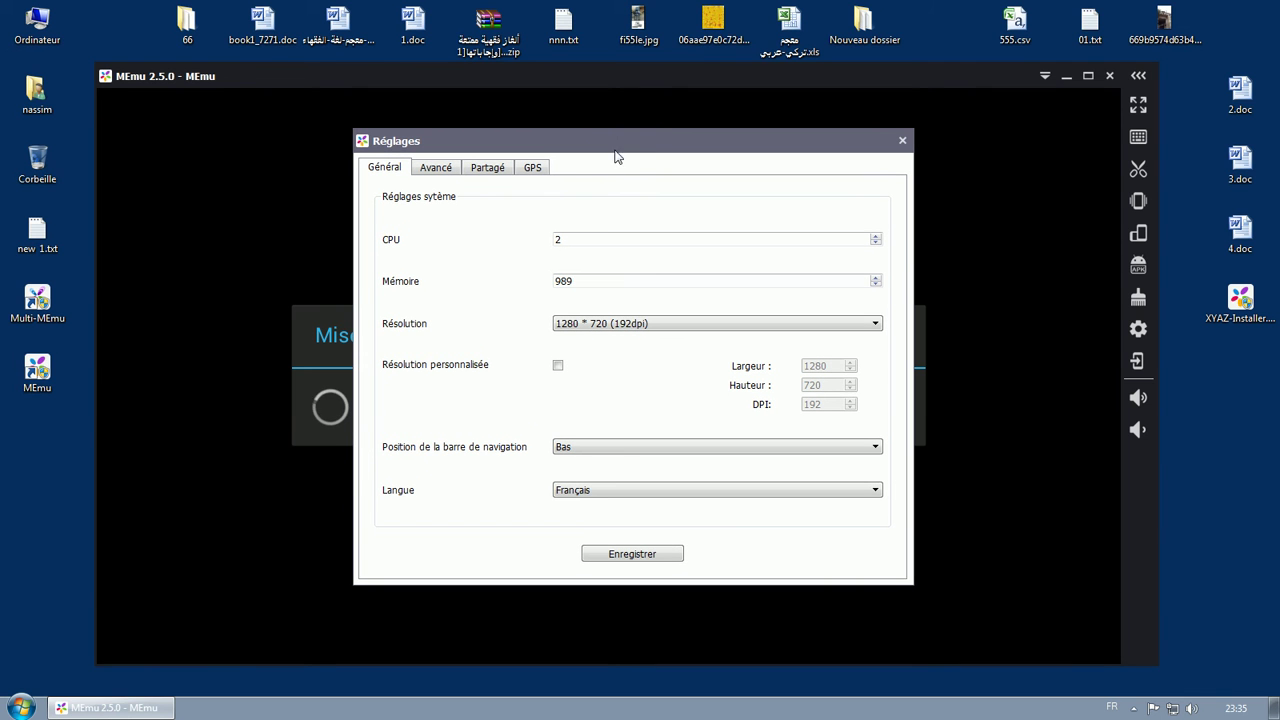
left_click(725, 489)
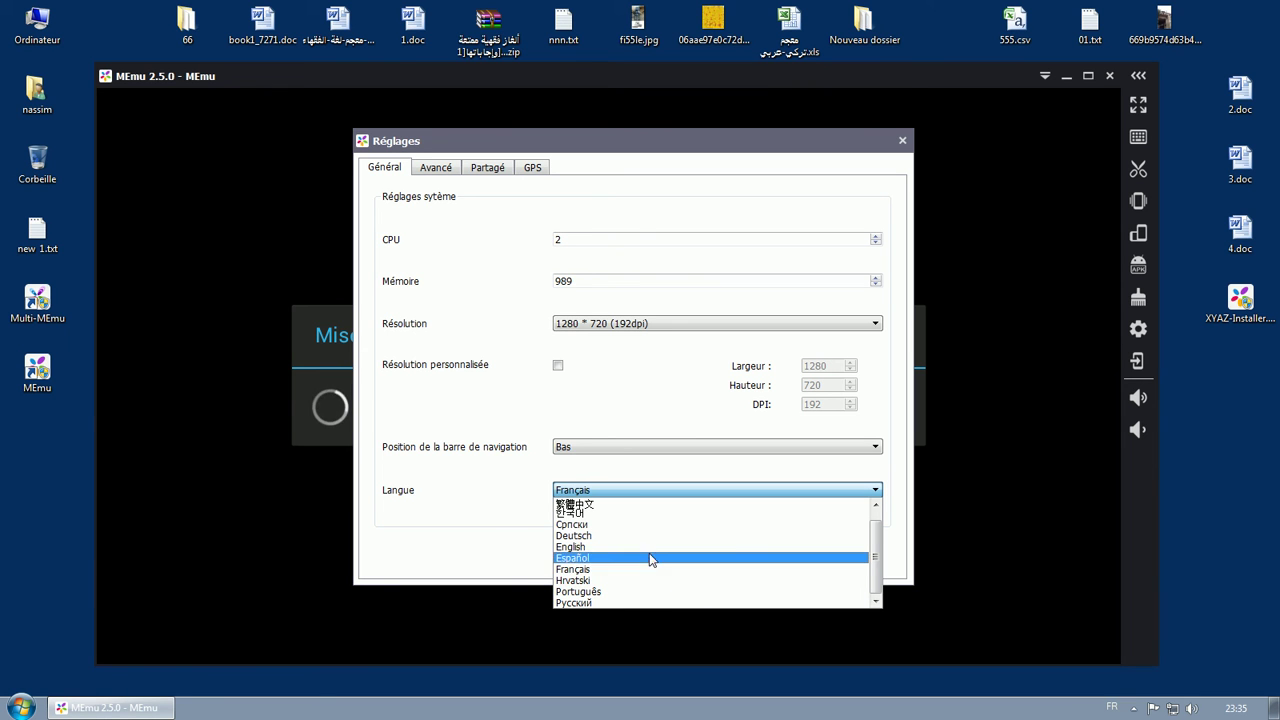
left_click(514, 484)
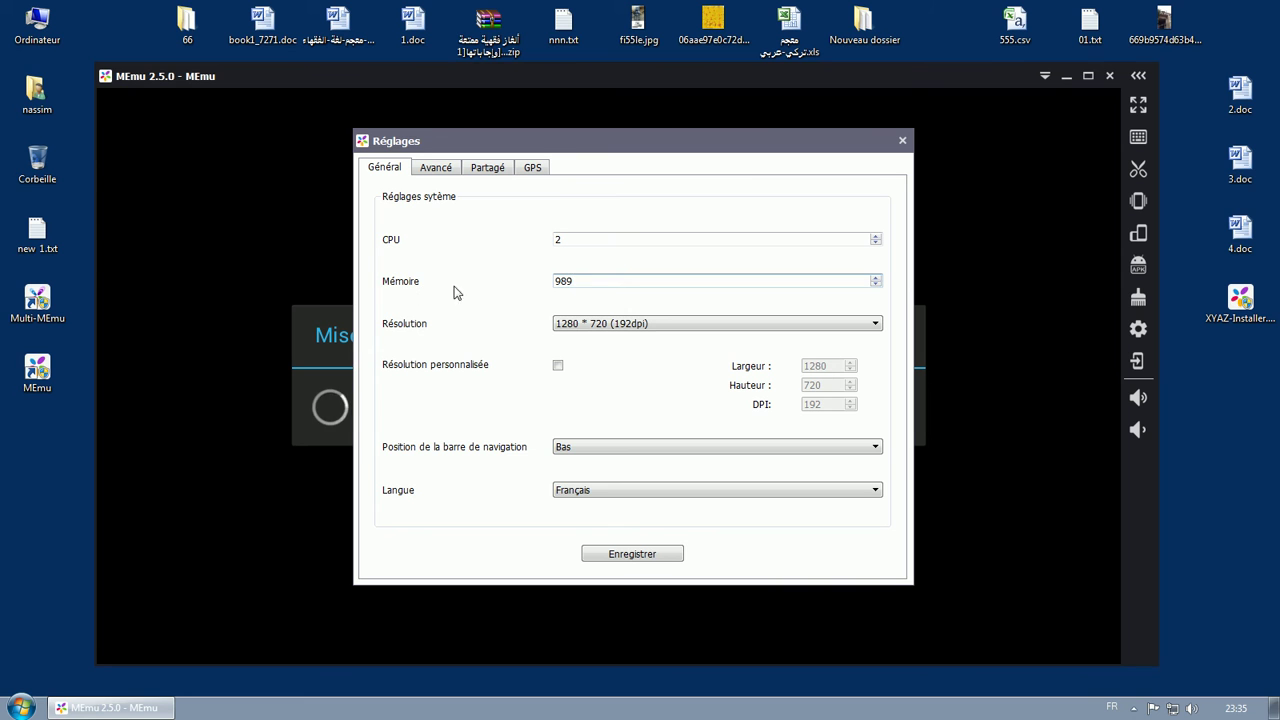
left_click_drag(587, 283, 560, 284)
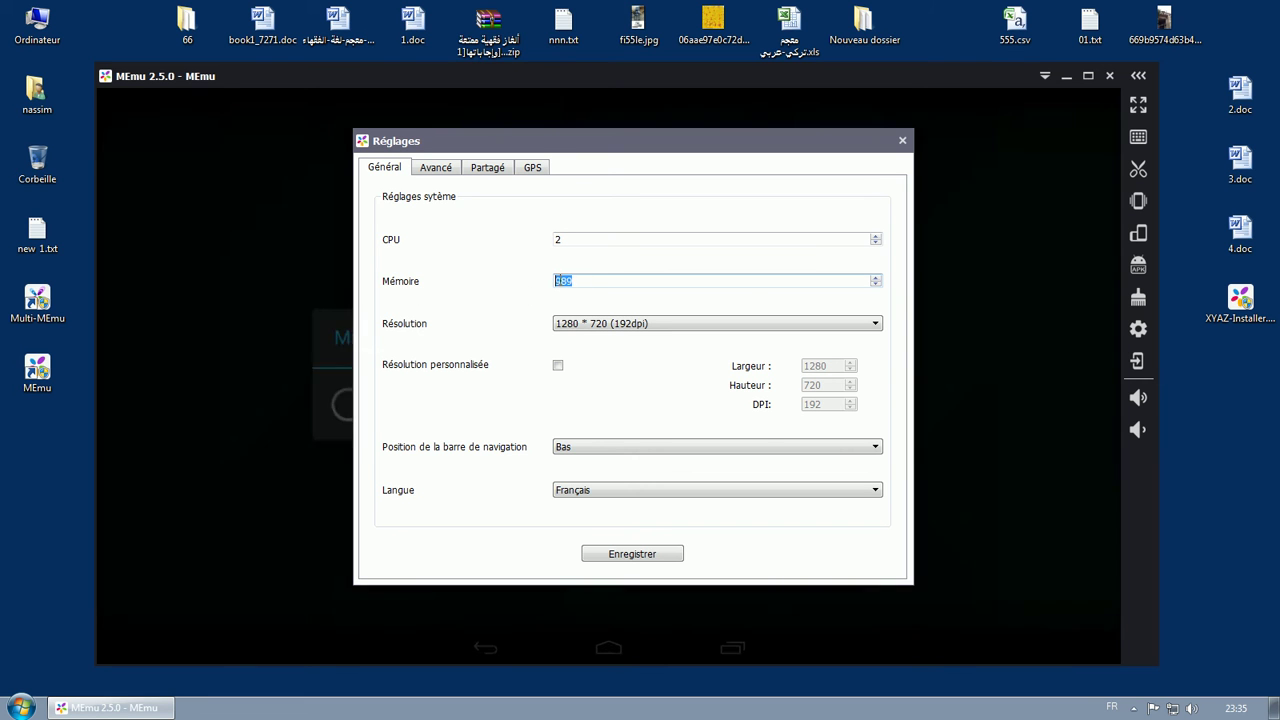
- Examine the advanced, shared folder and GPS location settings, and close the settings window without saving
left_click(452, 172)
left_click(487, 170)
left_click(532, 169)
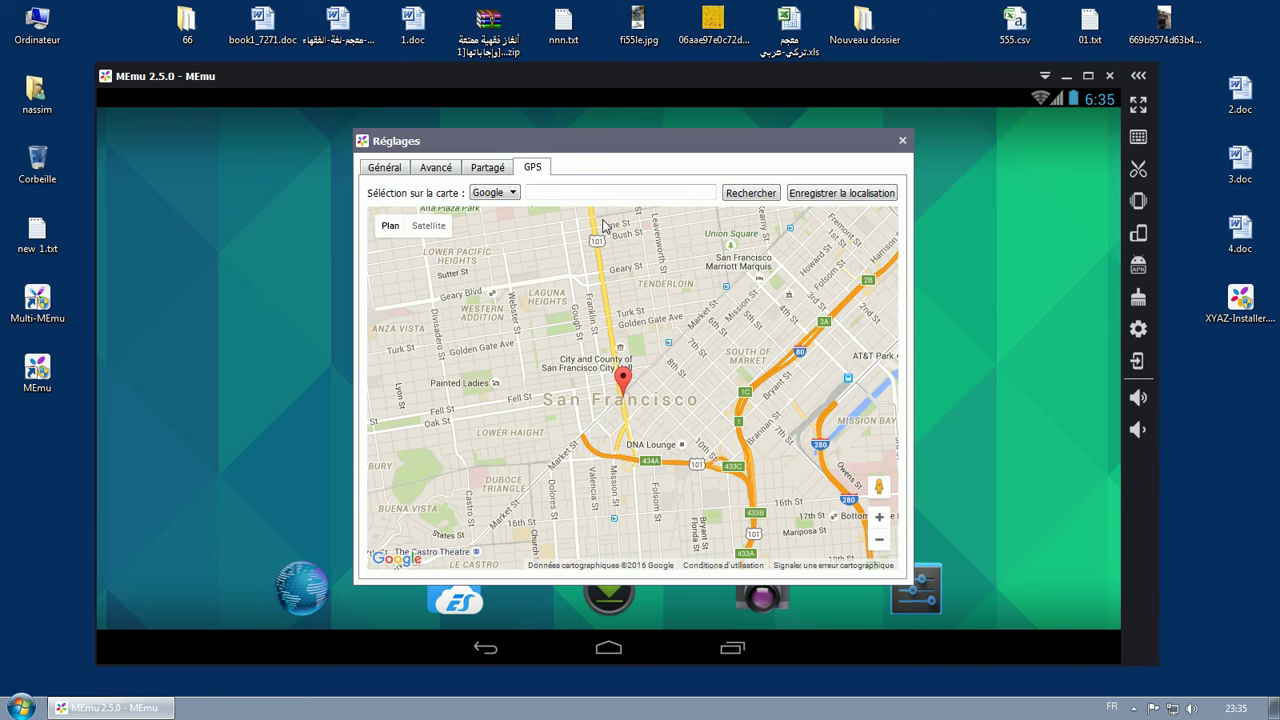
left_click(488, 168)
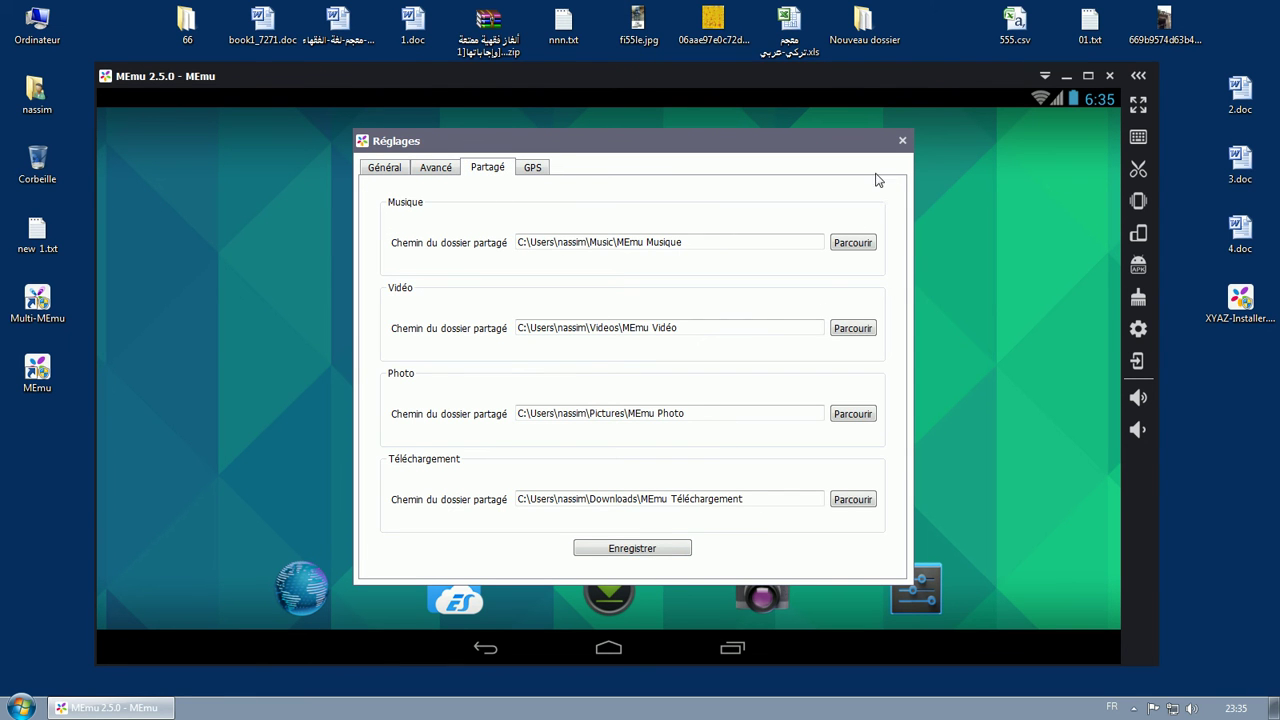
left_click(902, 142)
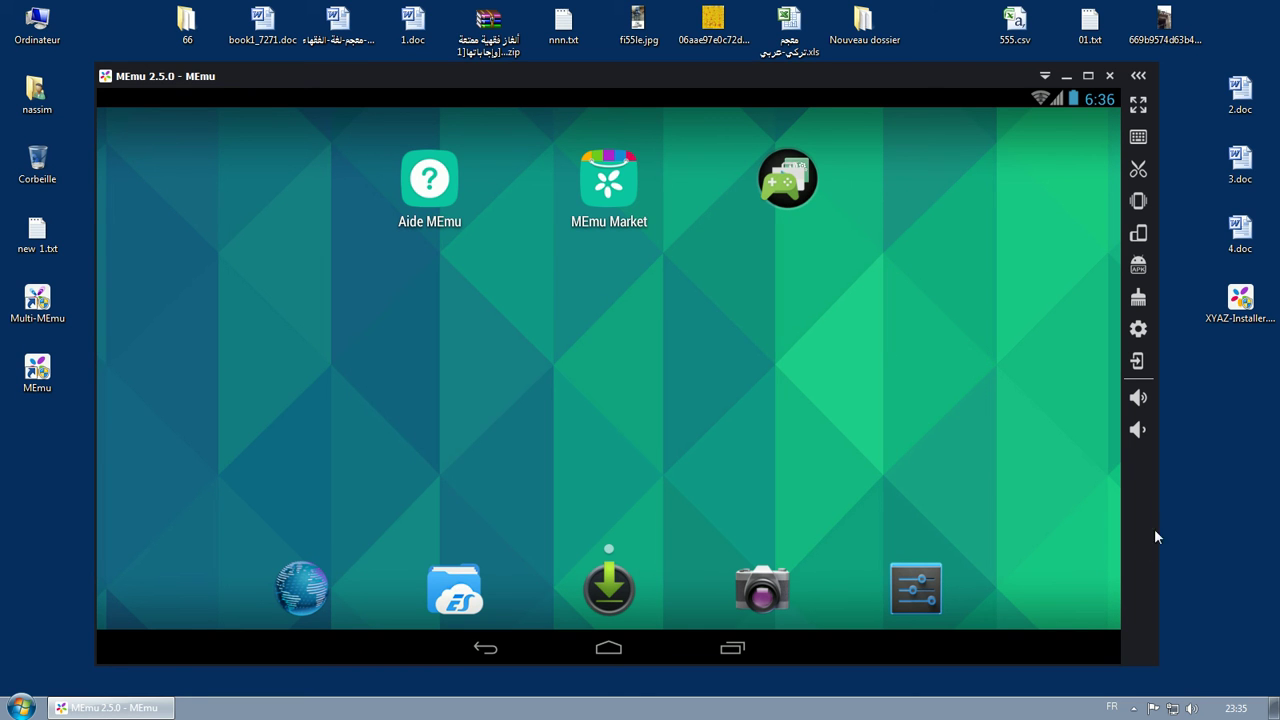
- Open the Android settings, toggle Wi-Fi off and back on, and return to the home screen
left_click_drag(868, 102, 908, 73)
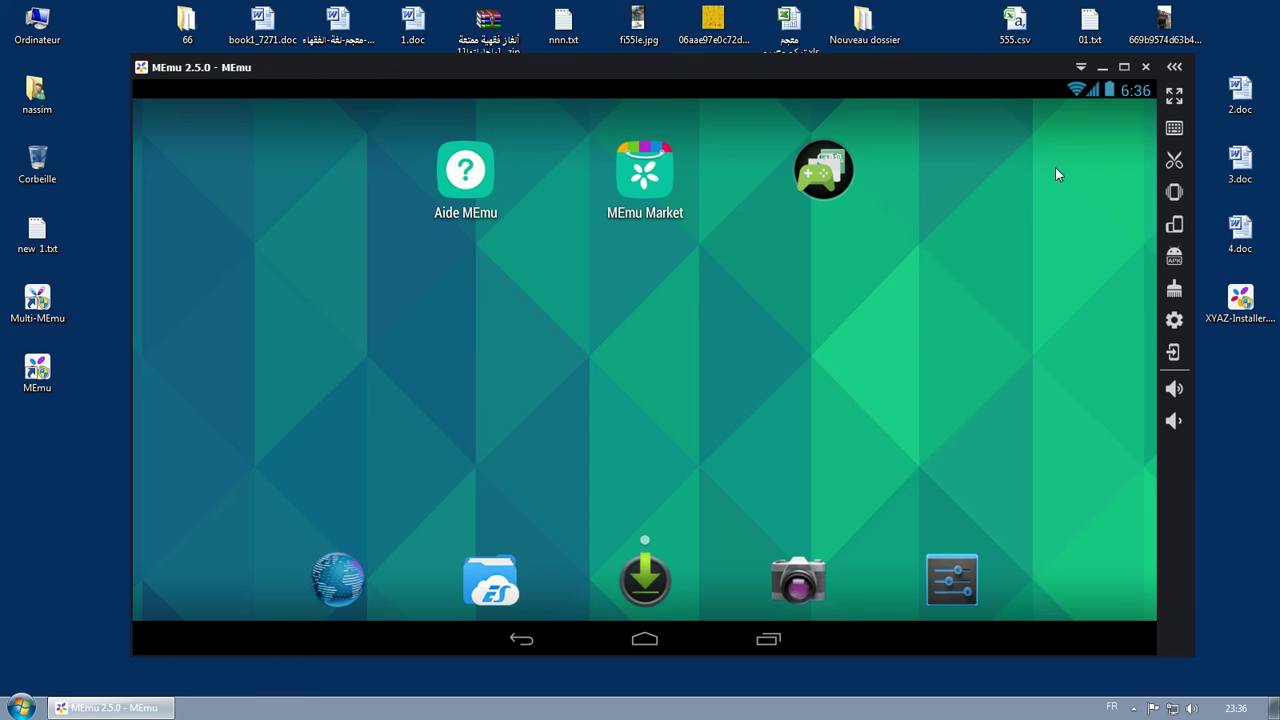
left_click_drag(934, 76, 923, 84)
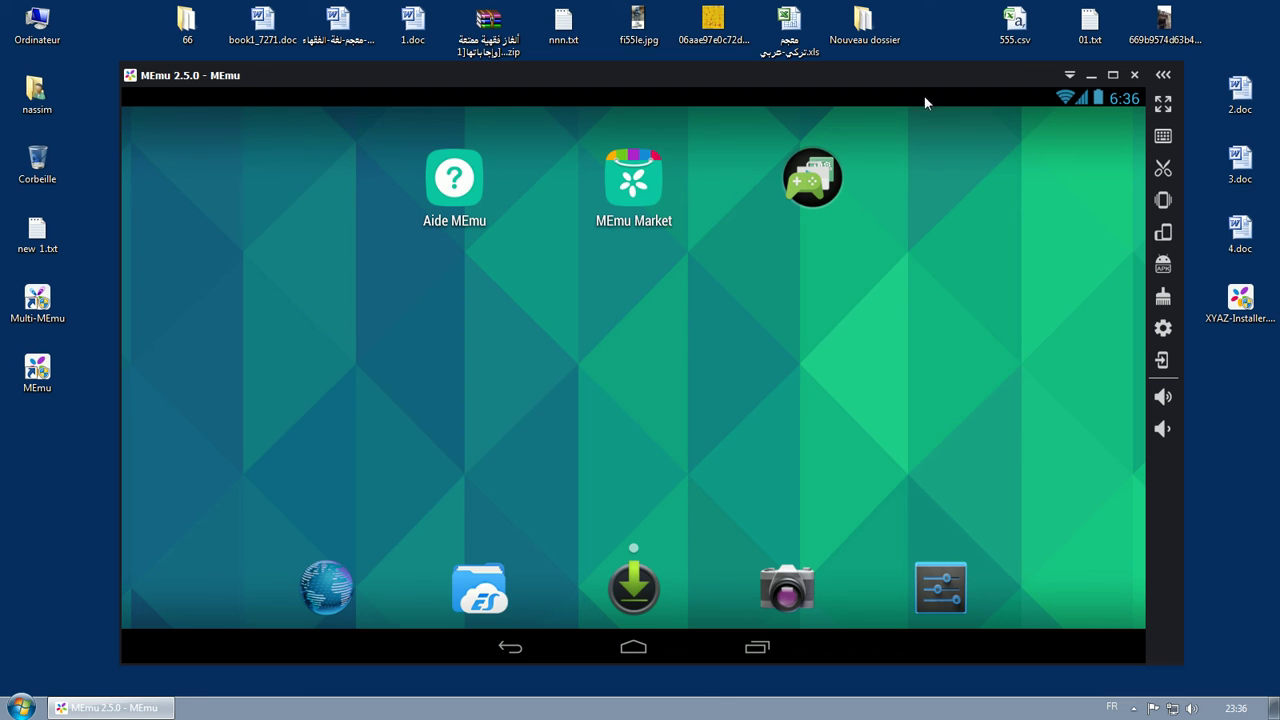
left_click_drag(353, 96, 363, 214)
left_click(890, 588)
left_click(937, 585)
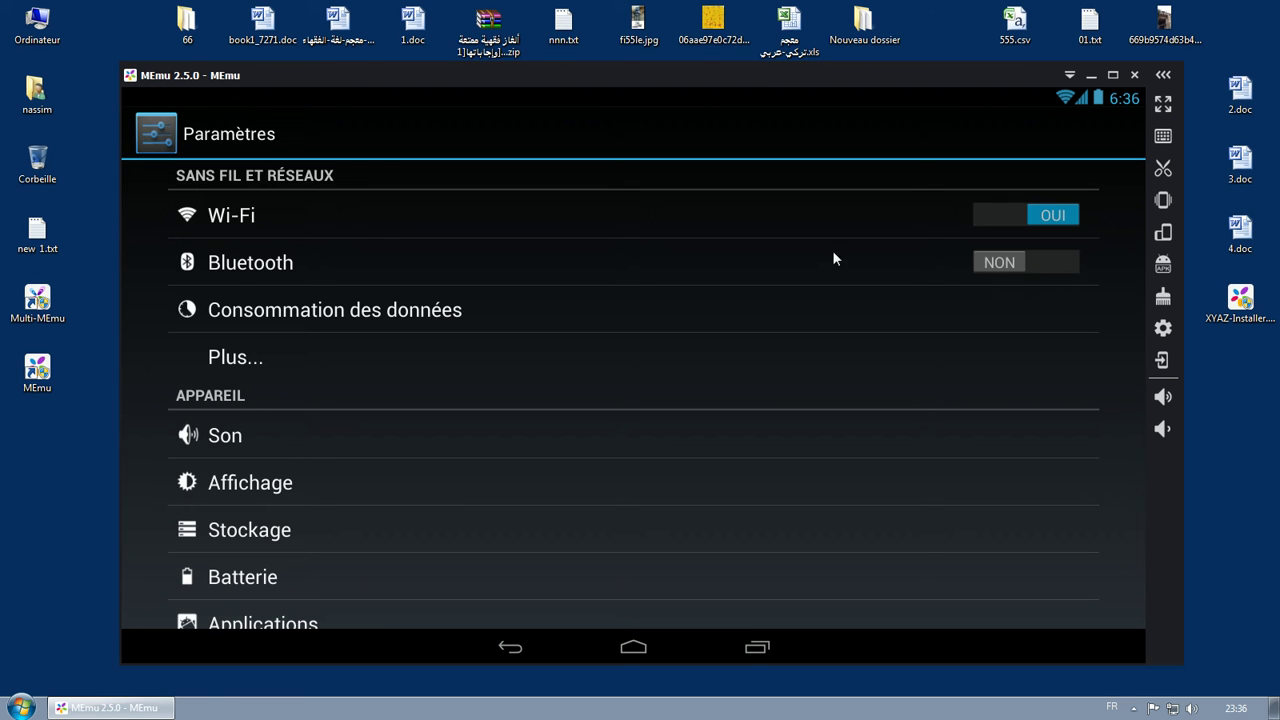
left_click(1003, 218)
left_click(1048, 216)
left_click(515, 648)
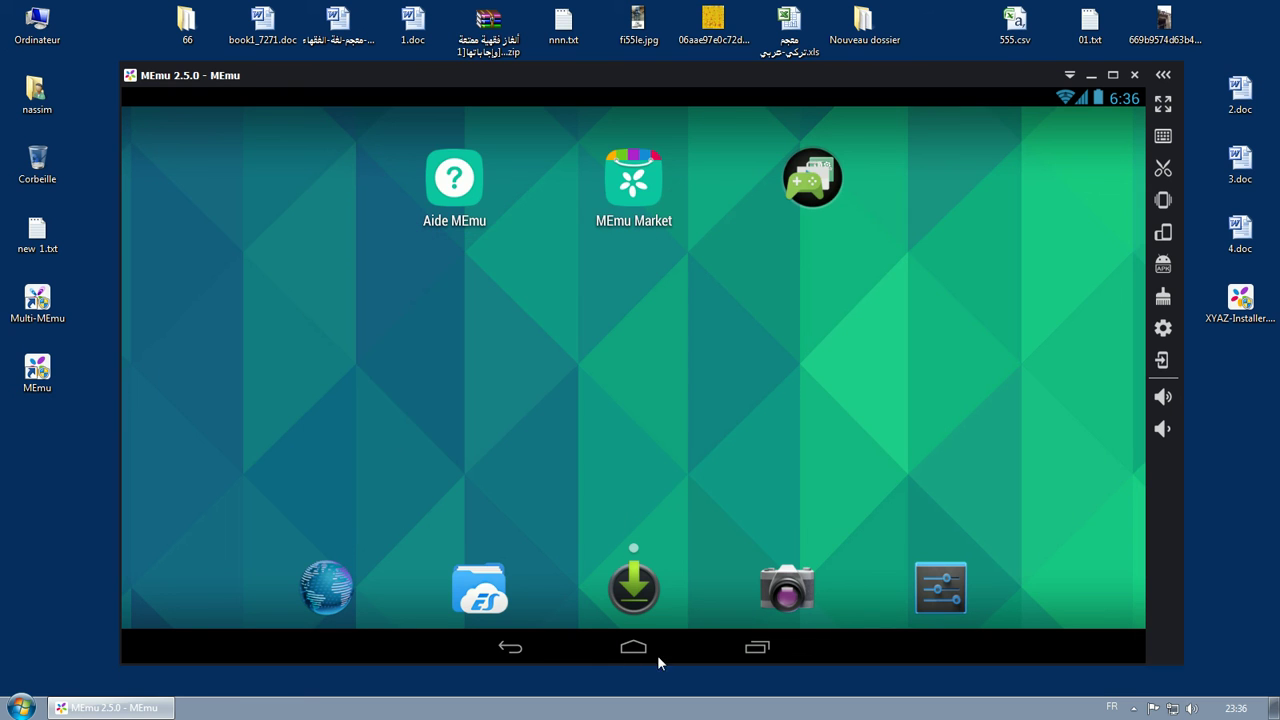
- Open the Google Play Store from the home screen folder and rotate the emulator to portrait in a smaller window
left_click(806, 171)
left_click(813, 181)
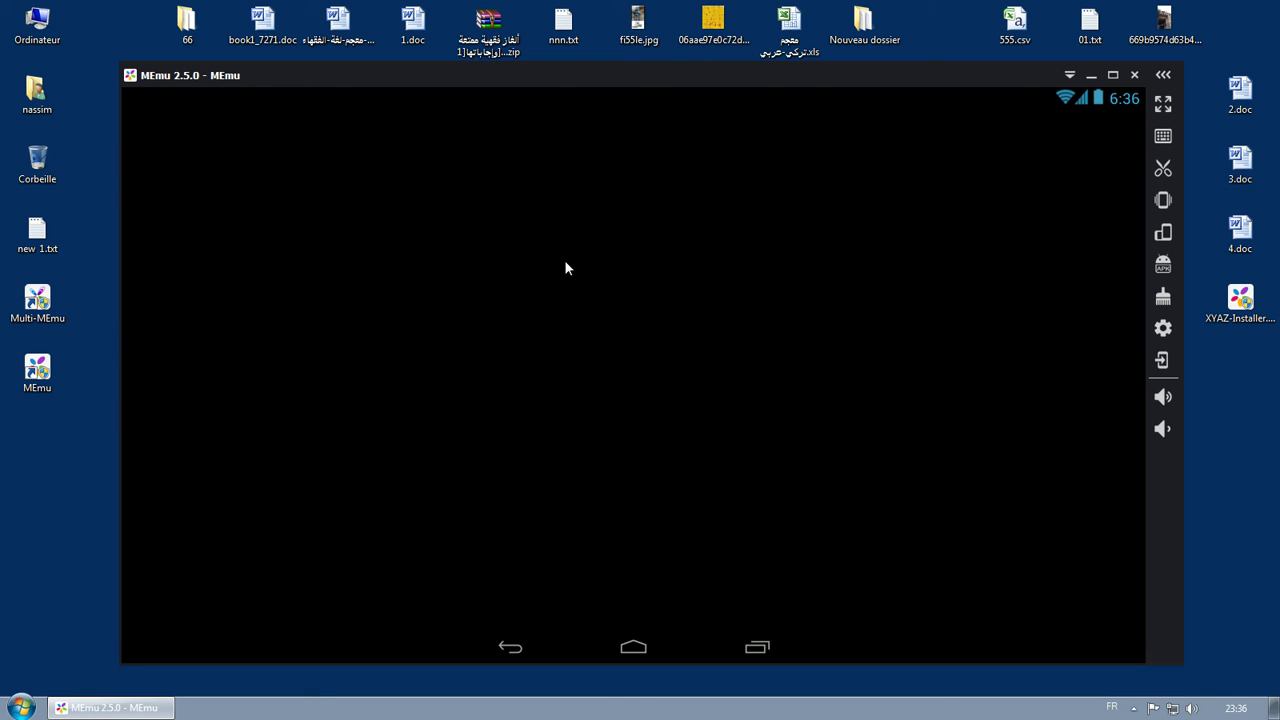
left_click(1160, 231)
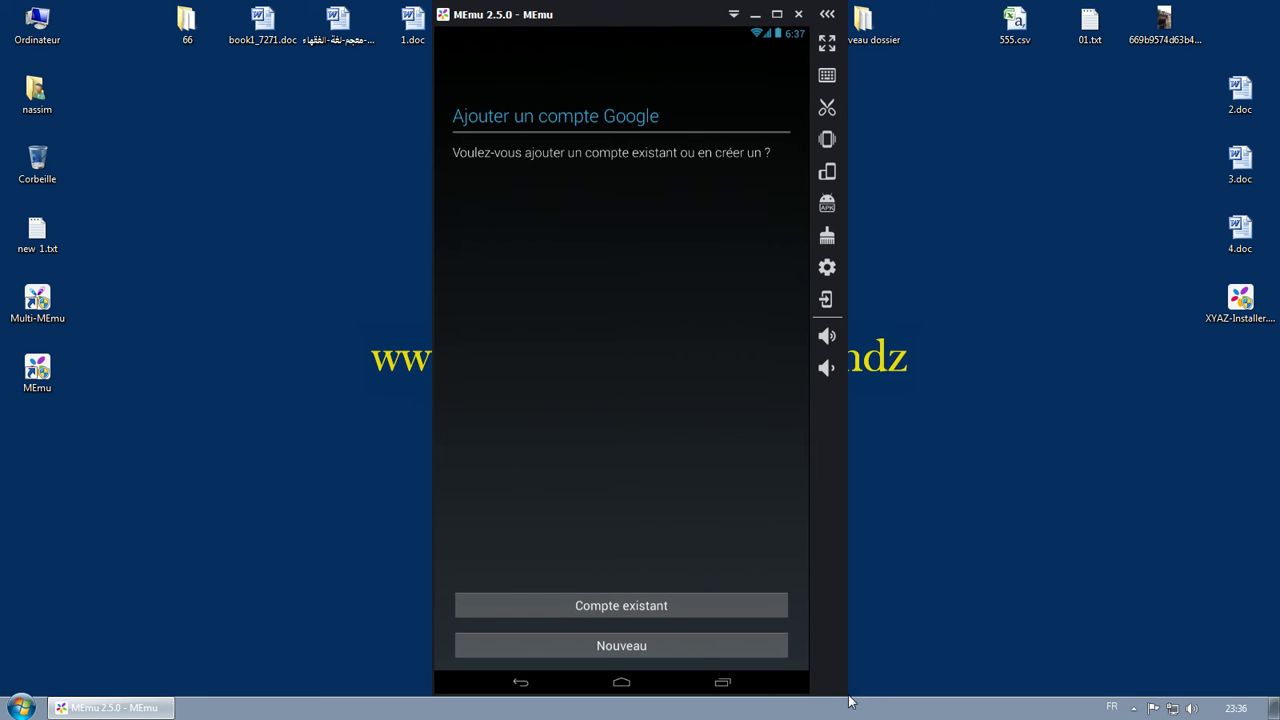
left_click_drag(846, 690, 837, 657)
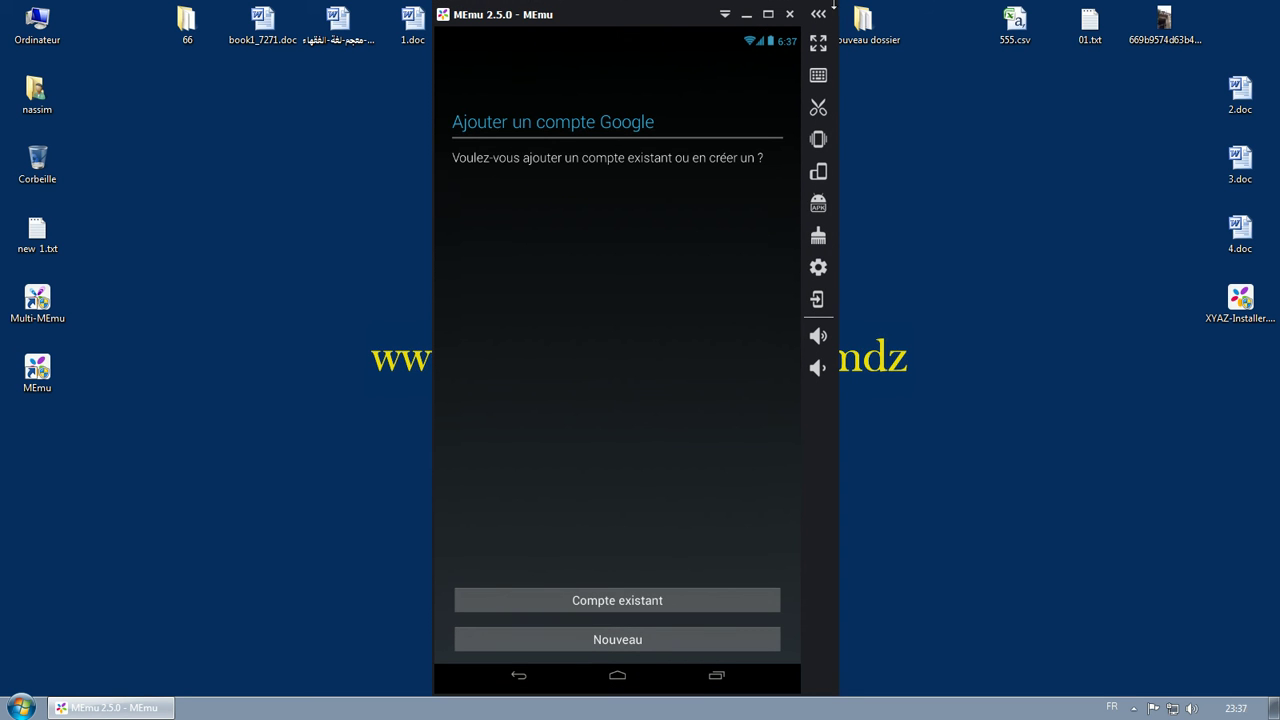
left_click_drag(832, 4, 777, 135)
left_click_drag(642, 137, 577, 92)
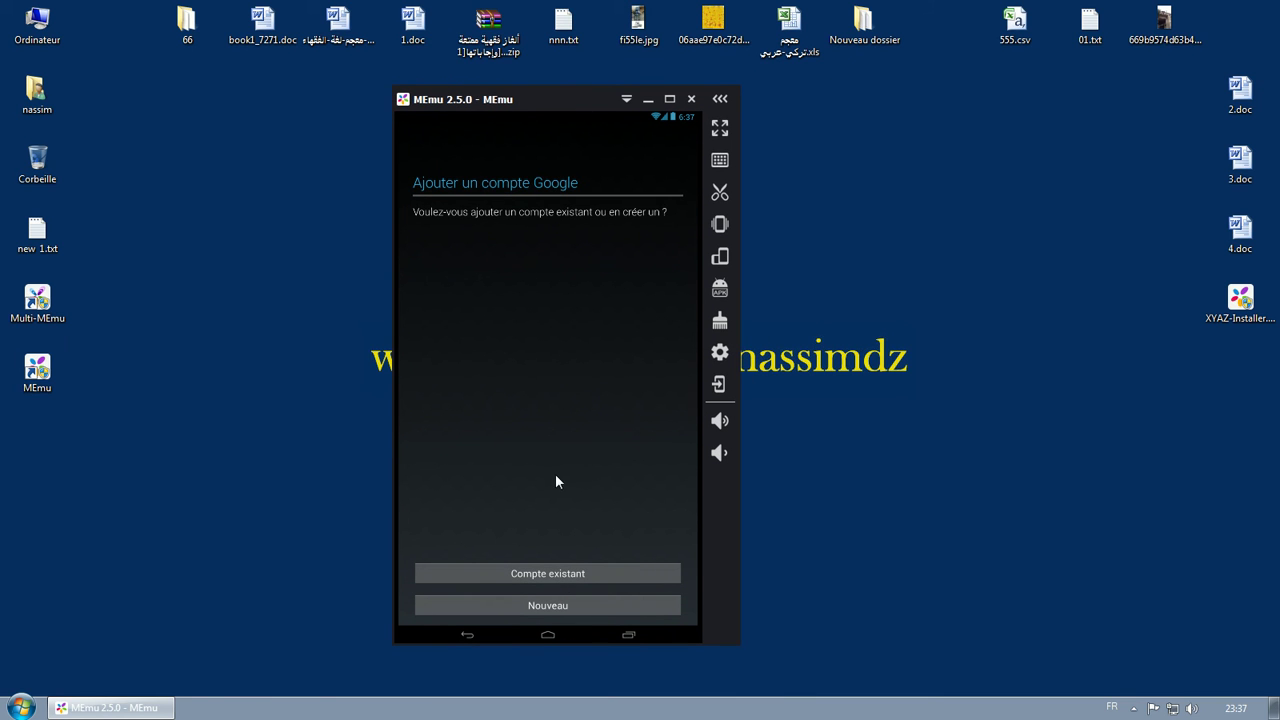
- Sign in with an existing Google account using its e-mail address and password, and accept the terms
left_click(529, 575)
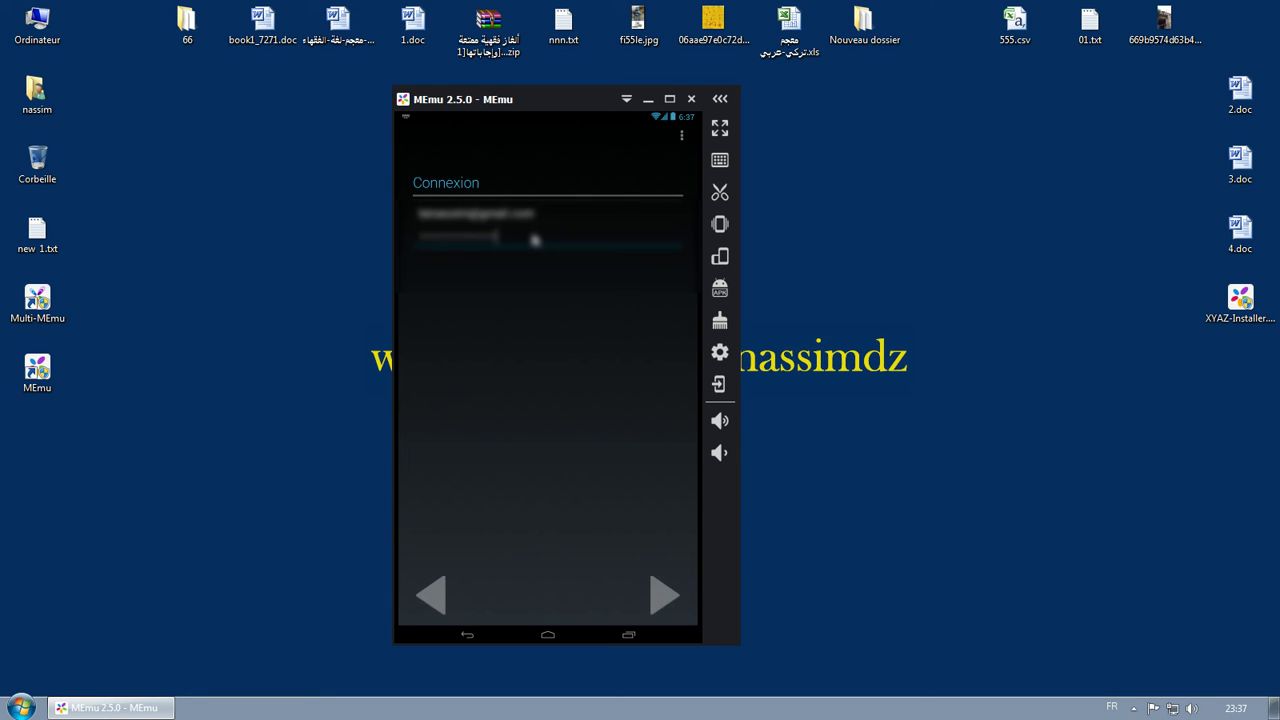
key("Return")
left_click(624, 415)
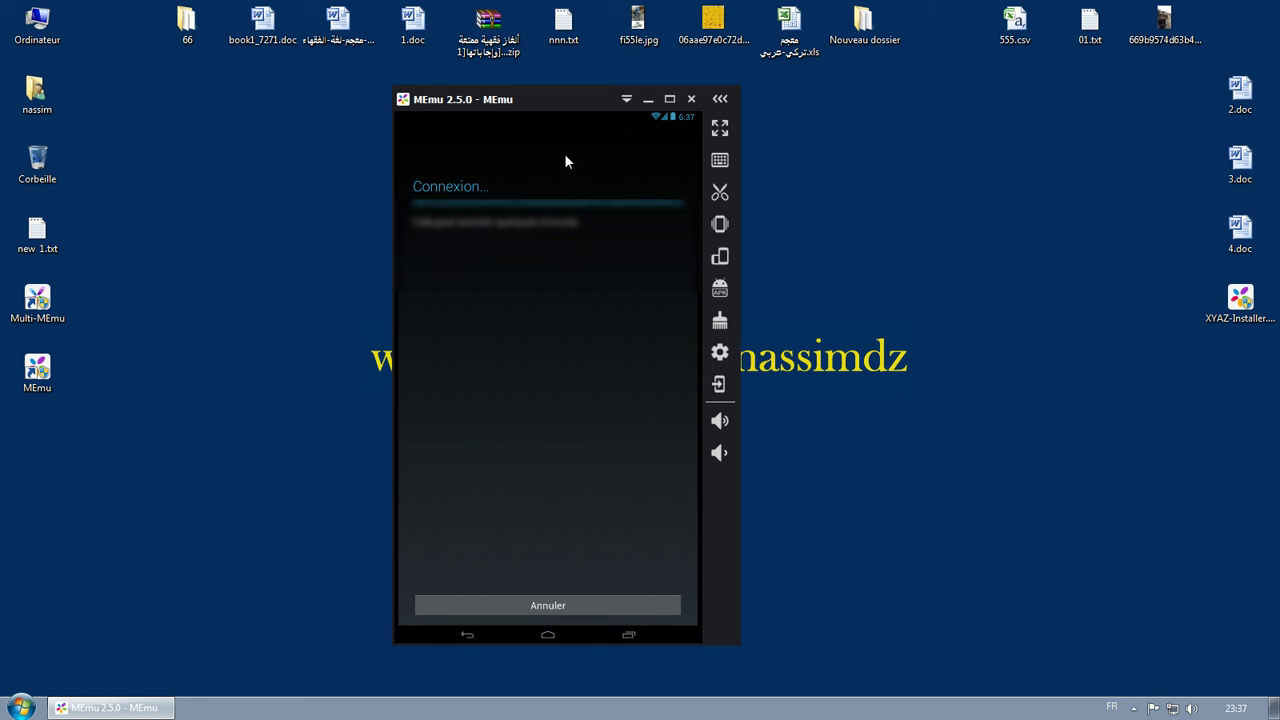
- Decline adding payment information and finish the account setup, keeping the backup to the Google account enabled
left_click_drag(556, 99, 541, 96)
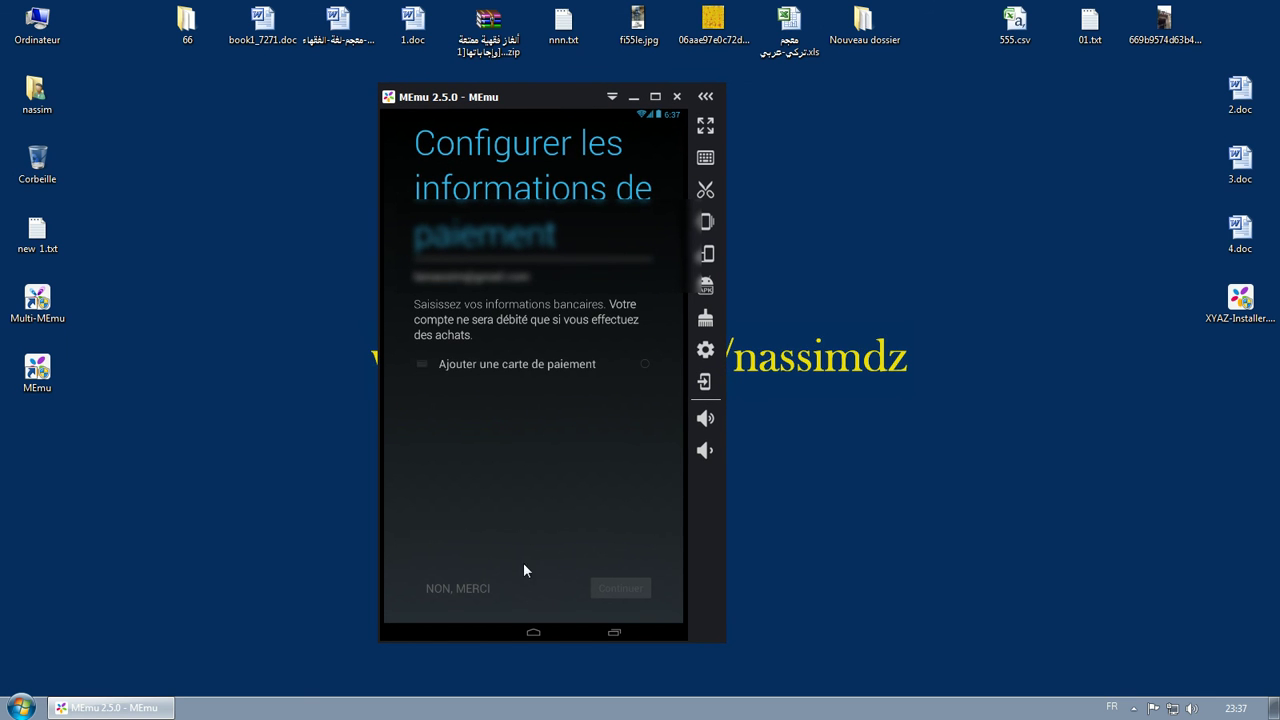
left_click(455, 588)
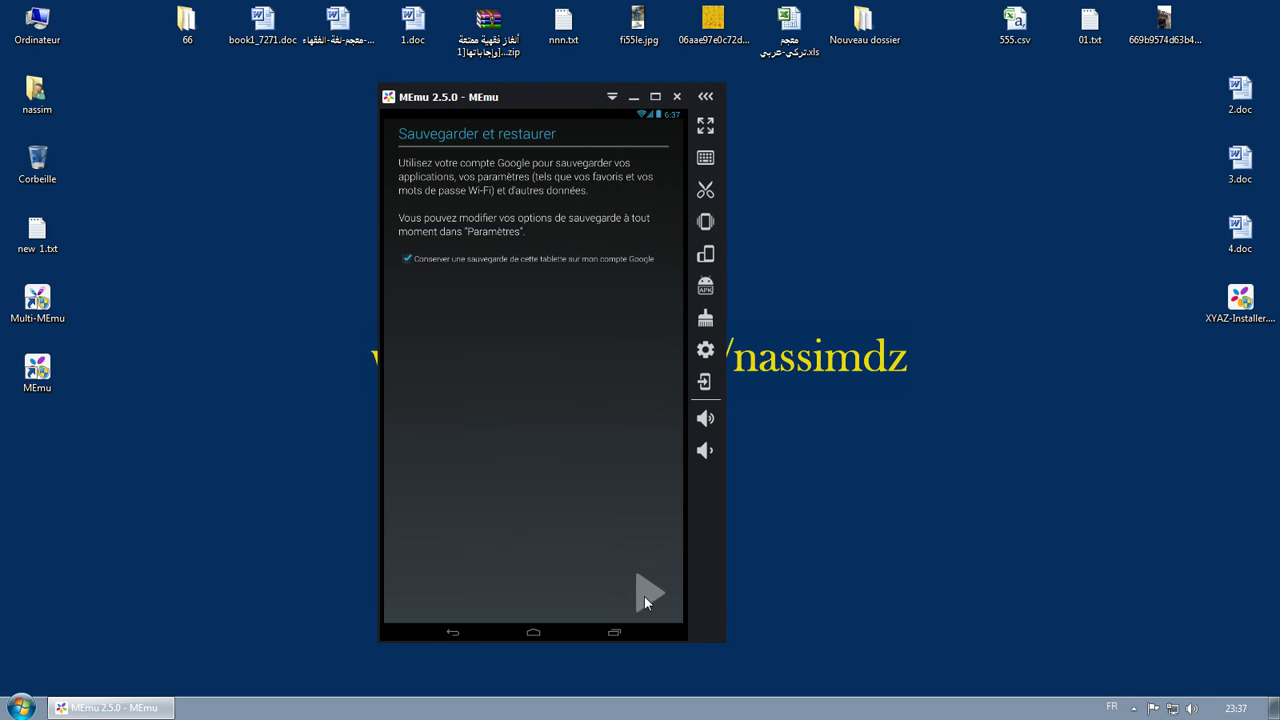
left_click(652, 593)
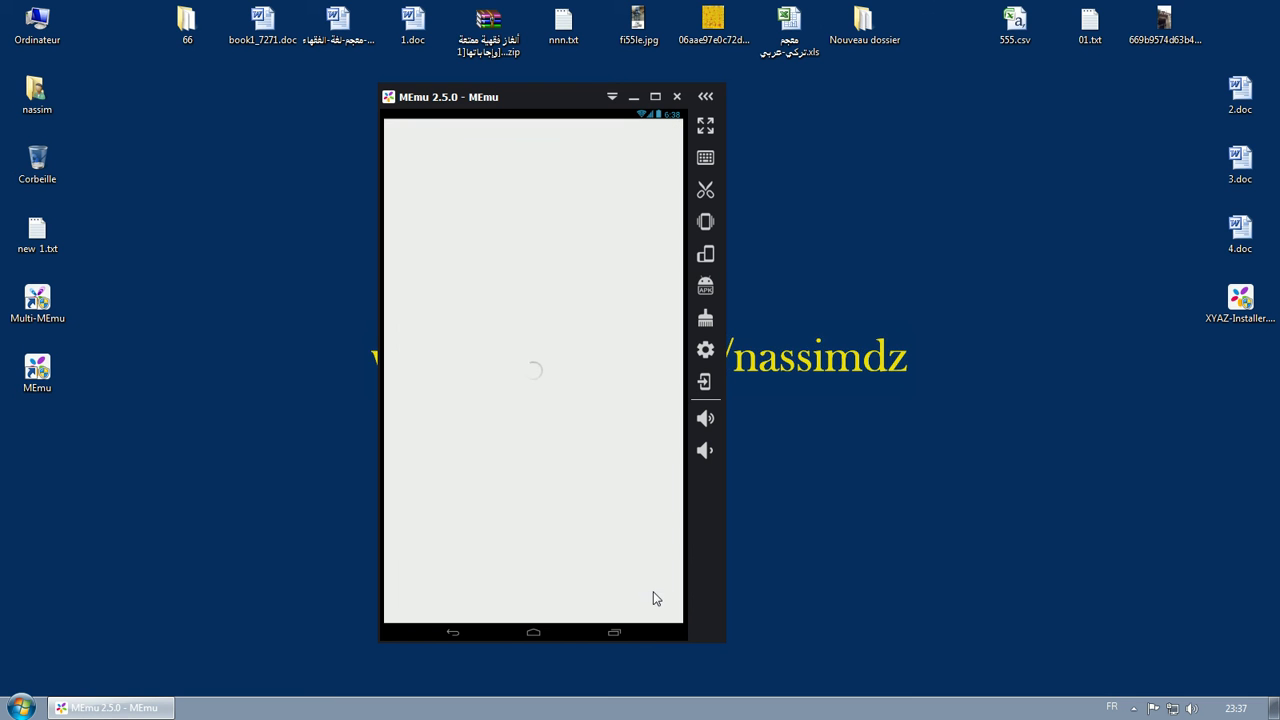
- Enlarge the emulator window and browse the recommended games on the Play Store's home page
left_click_drag(554, 96, 528, 75)
left_click_drag(700, 622, 757, 678)
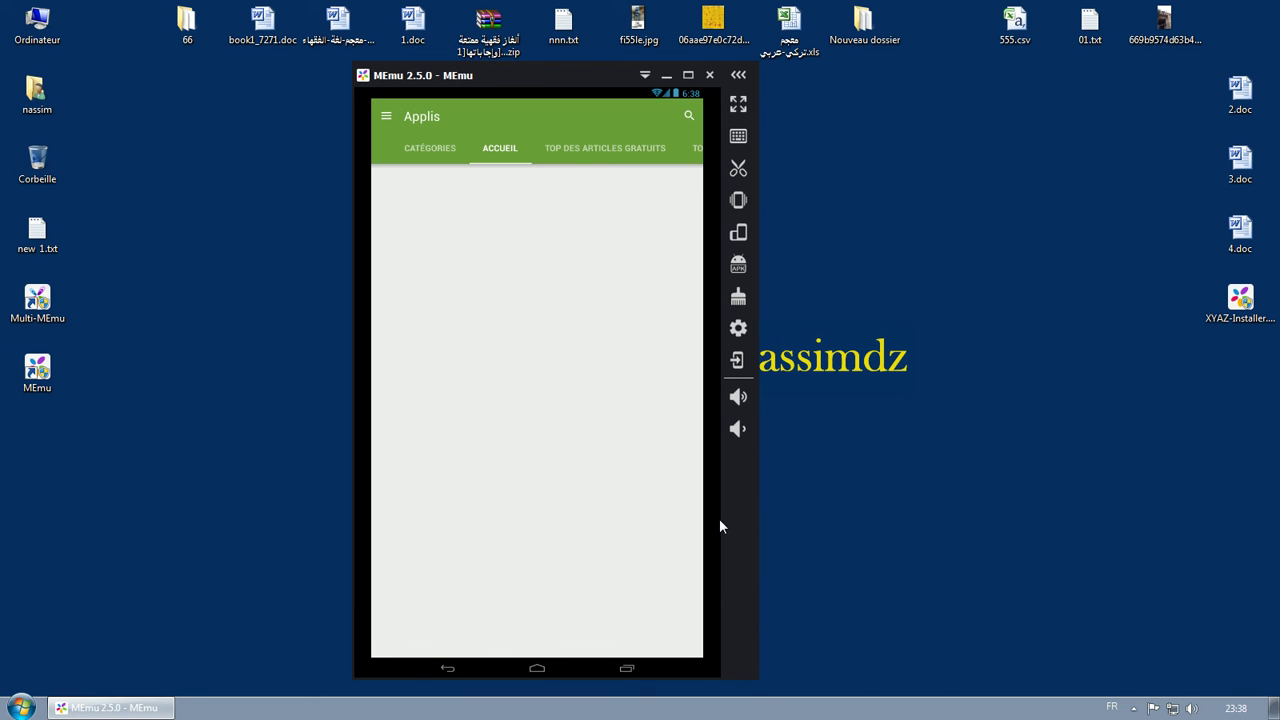
left_click_drag(762, 340, 498, 340)
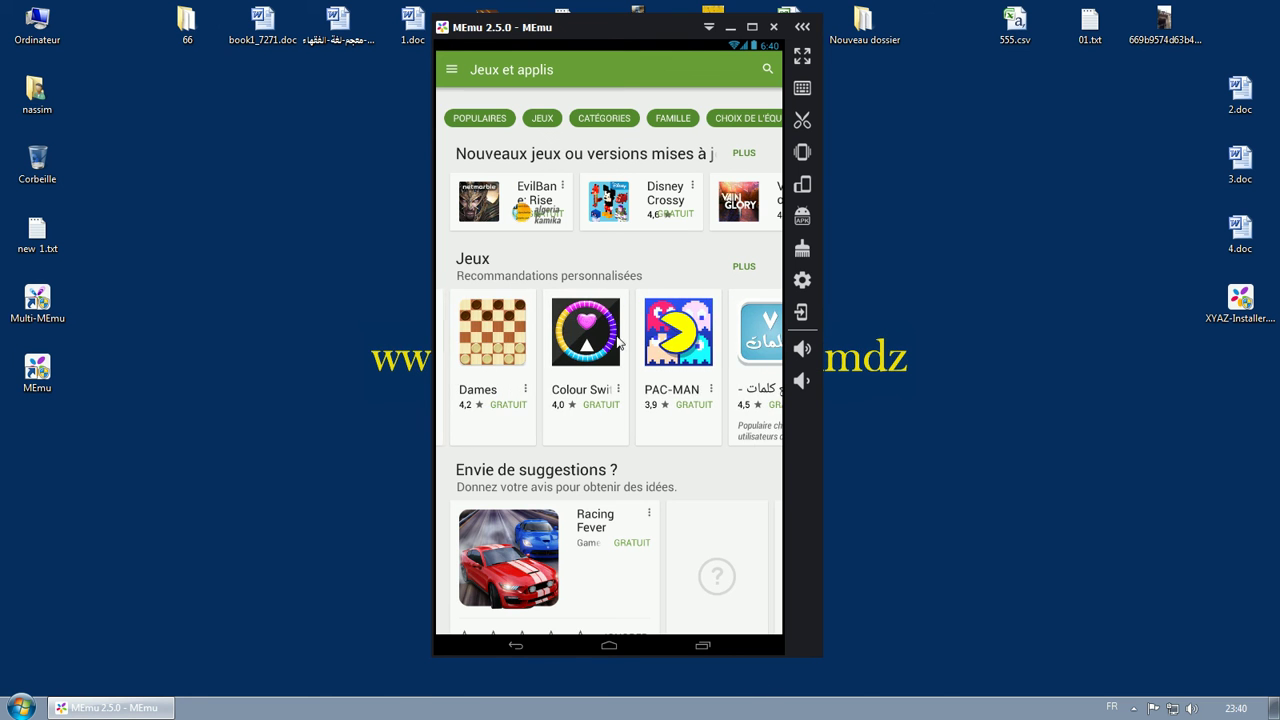
left_click_drag(700, 345, 510, 345)
left_click_drag(760, 356, 566, 356)
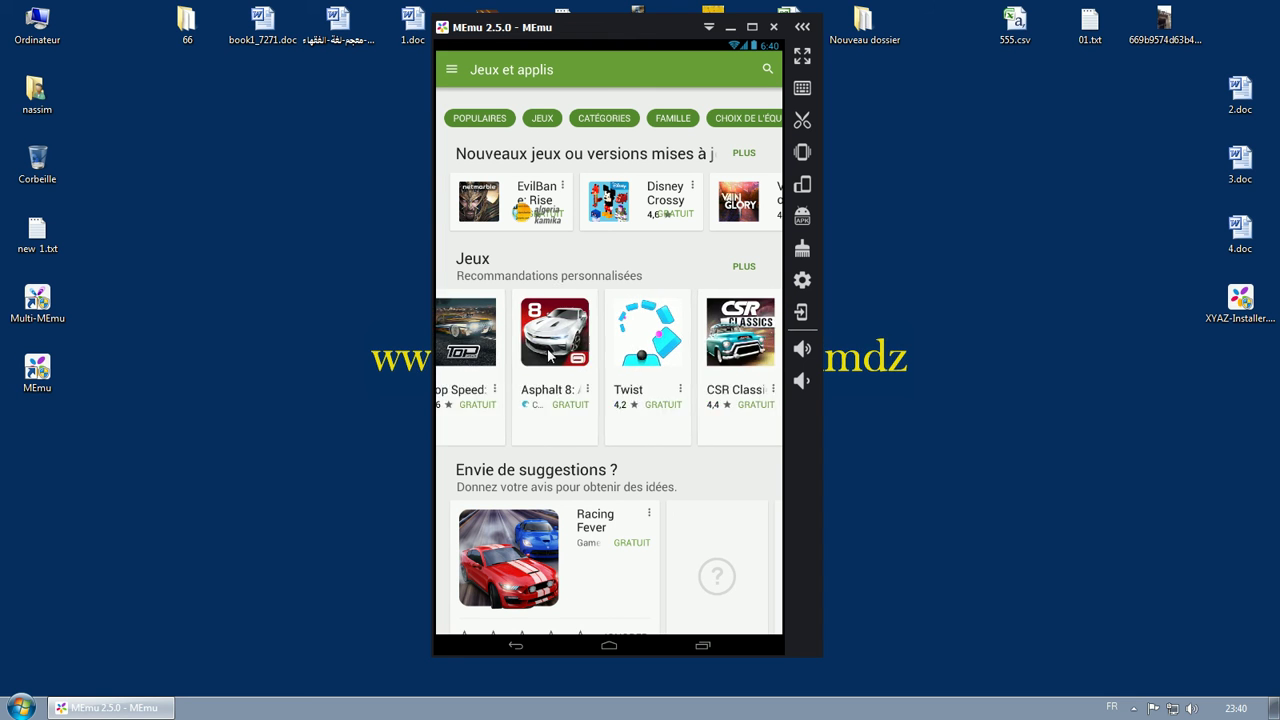
left_click_drag(712, 348, 530, 350)
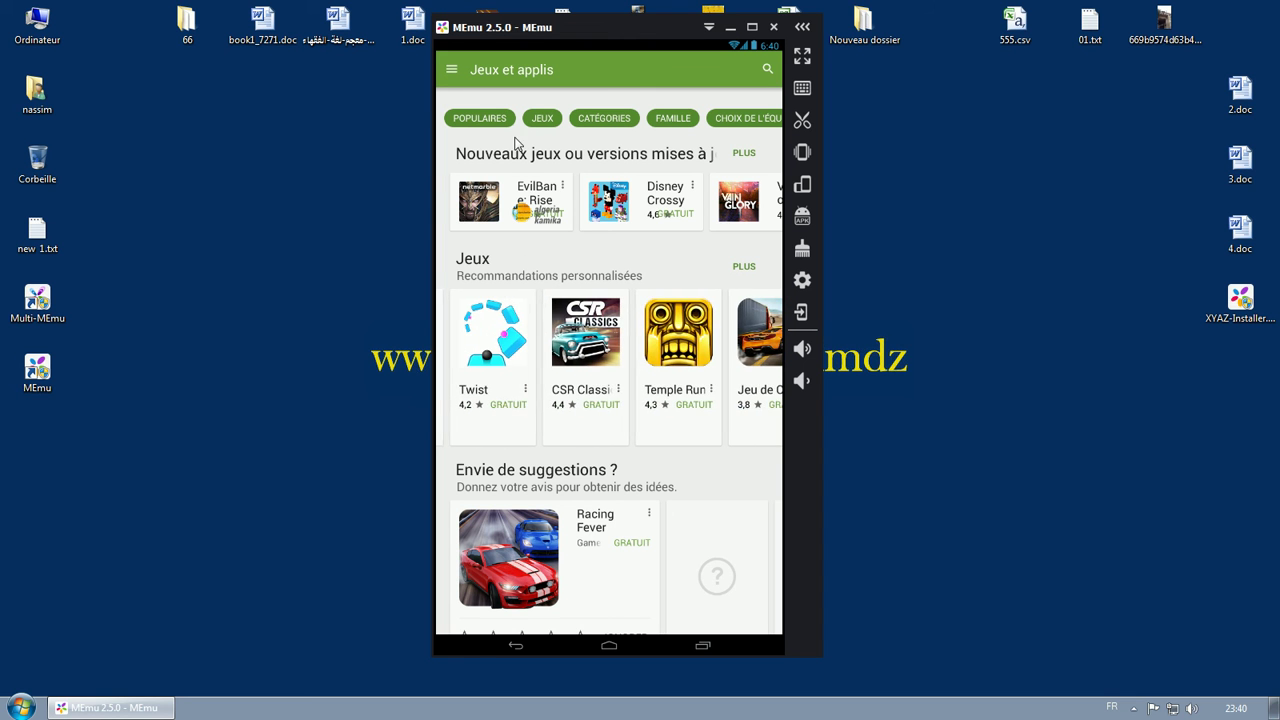
- Install the game وصلة - لعبة كلمات متقاطعة from the account's list of all apps, accepting its requested permissions
left_click(451, 70)
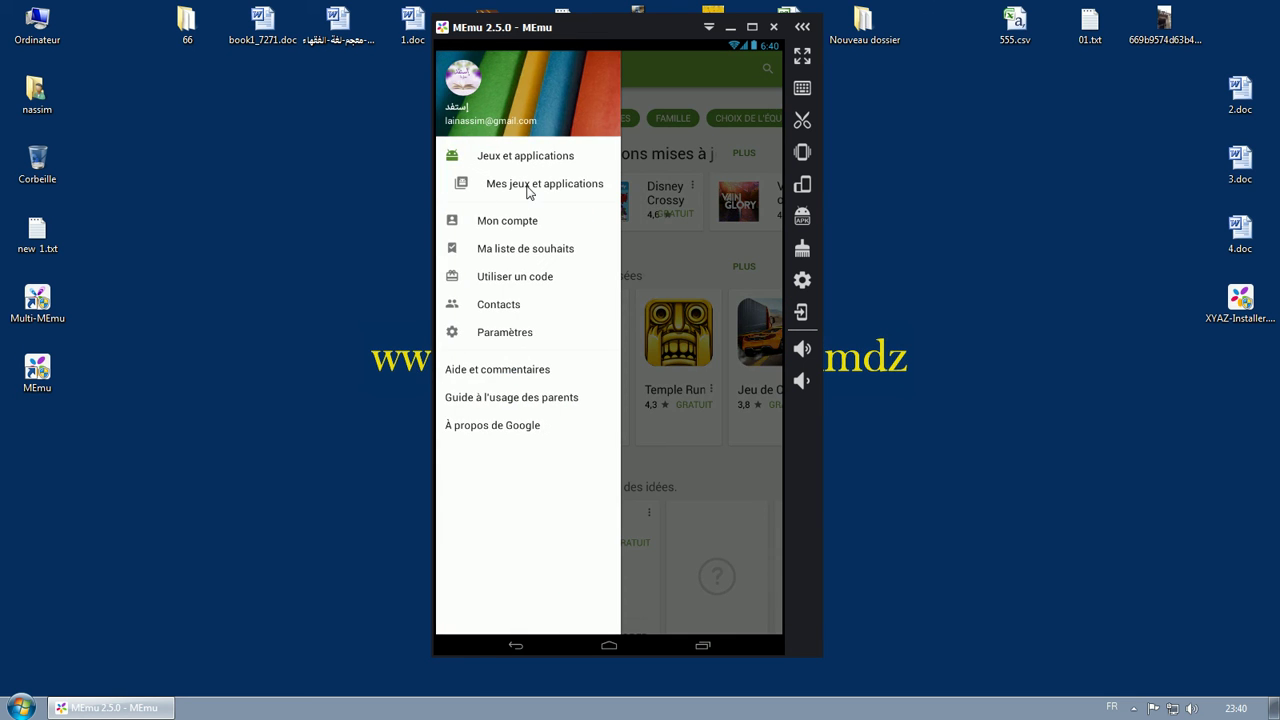
left_click(529, 191)
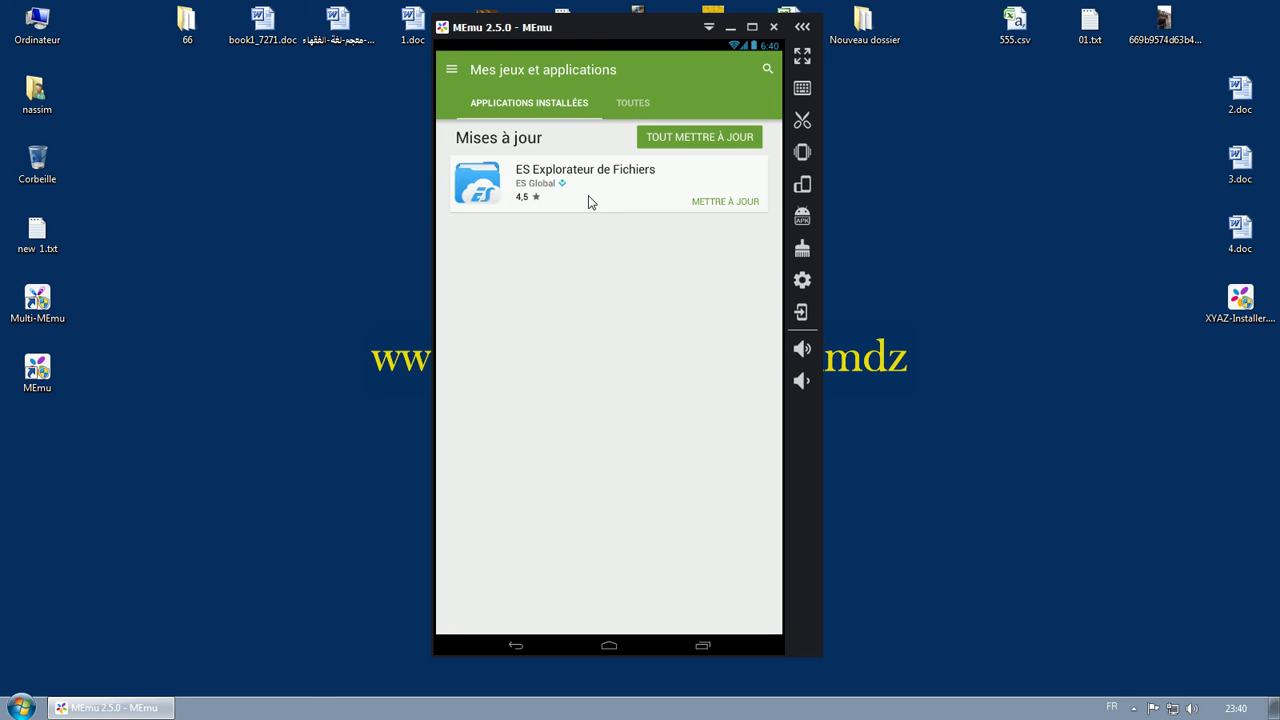
left_click(634, 106)
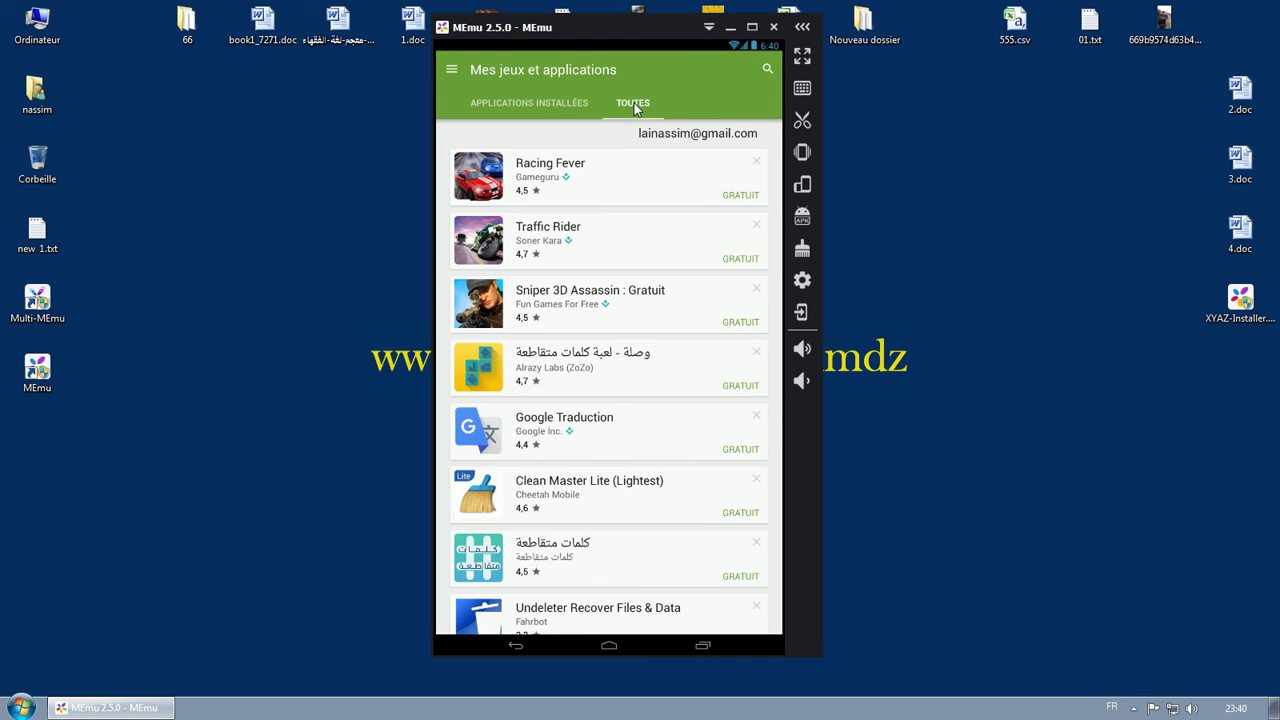
left_click(636, 372)
left_click(705, 358)
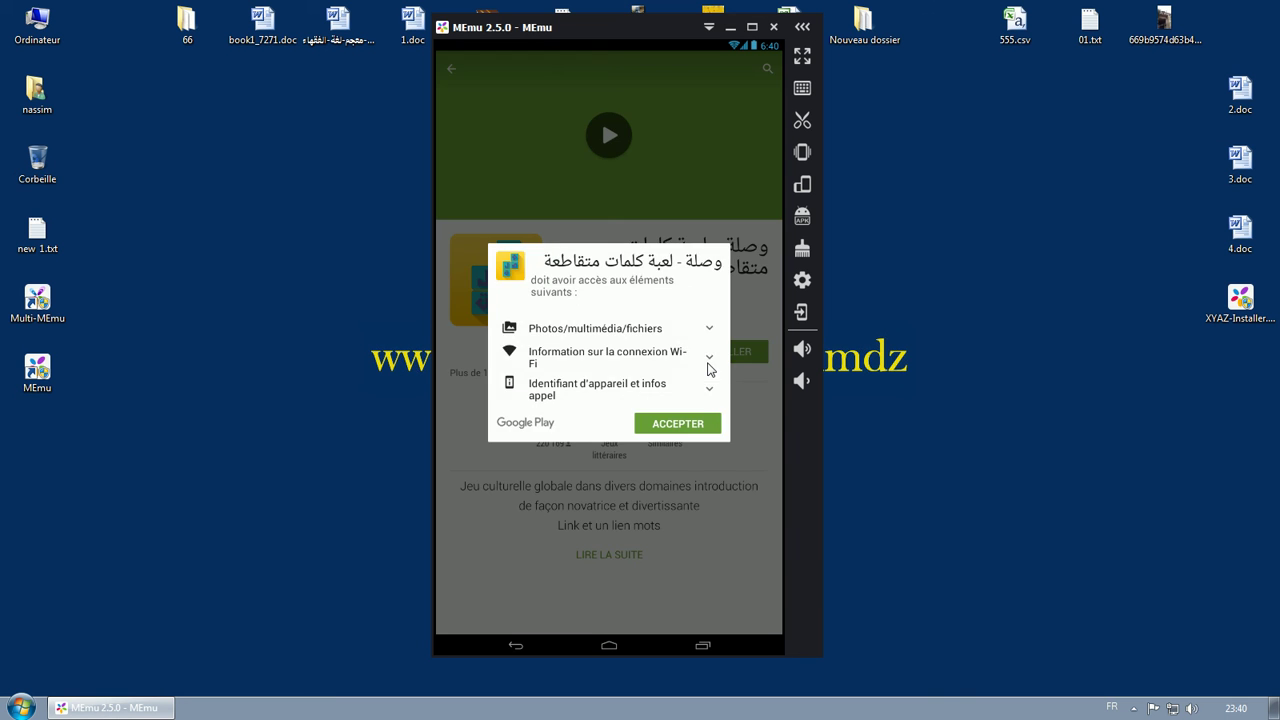
left_click(676, 424)
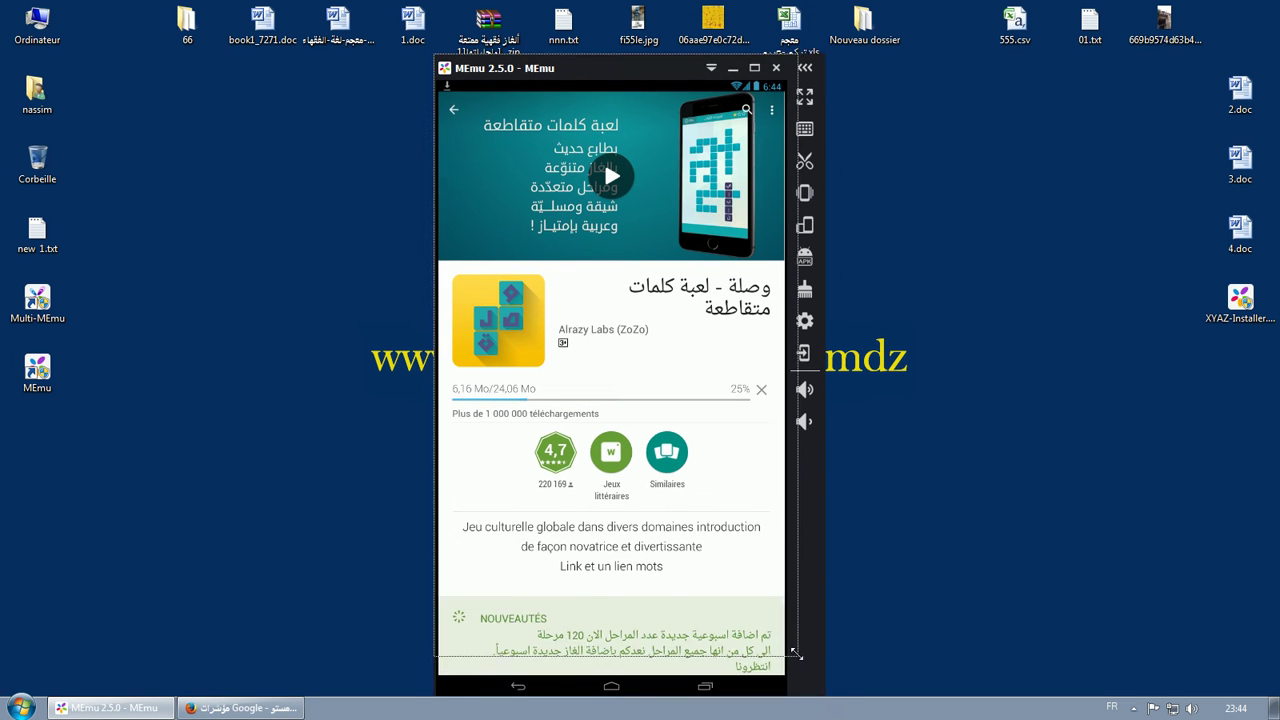
left_click_drag(815, 694, 795, 655)
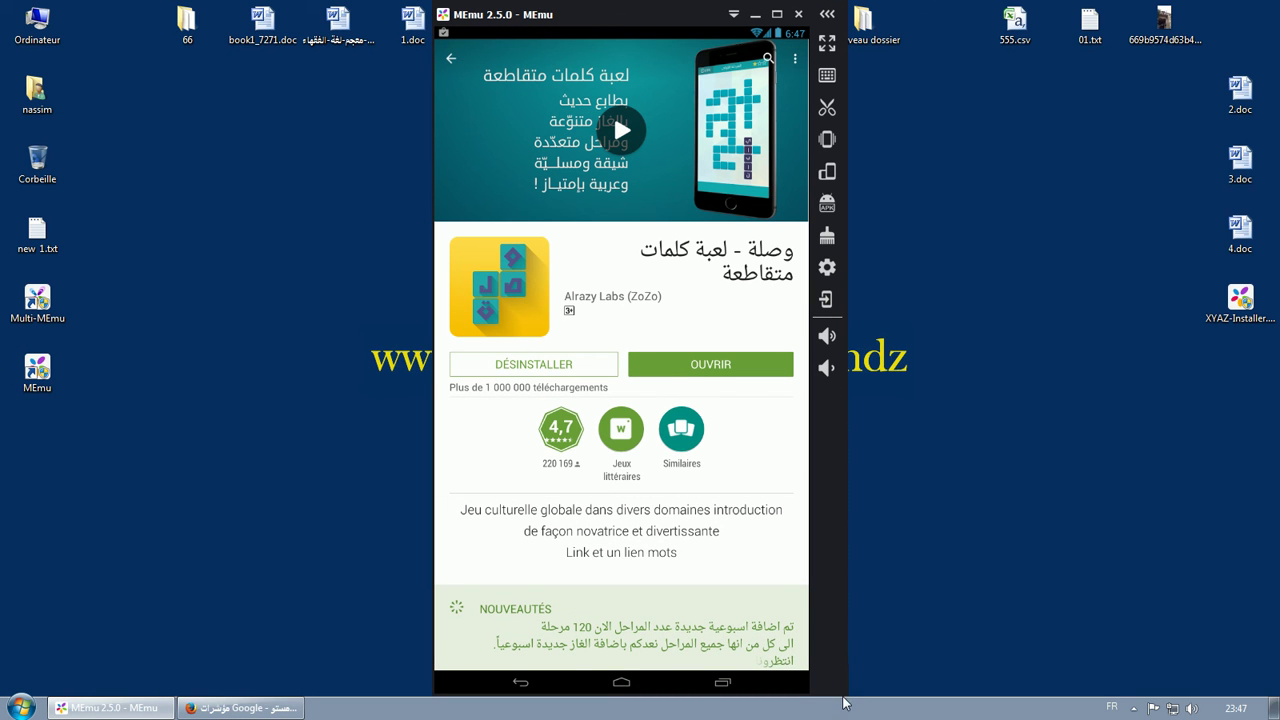
- Shrink the emulator window slightly, then launch the installed game and open puzzle 1 of the first group, المجموعة الأولى
left_click_drag(842, 693, 826, 646)
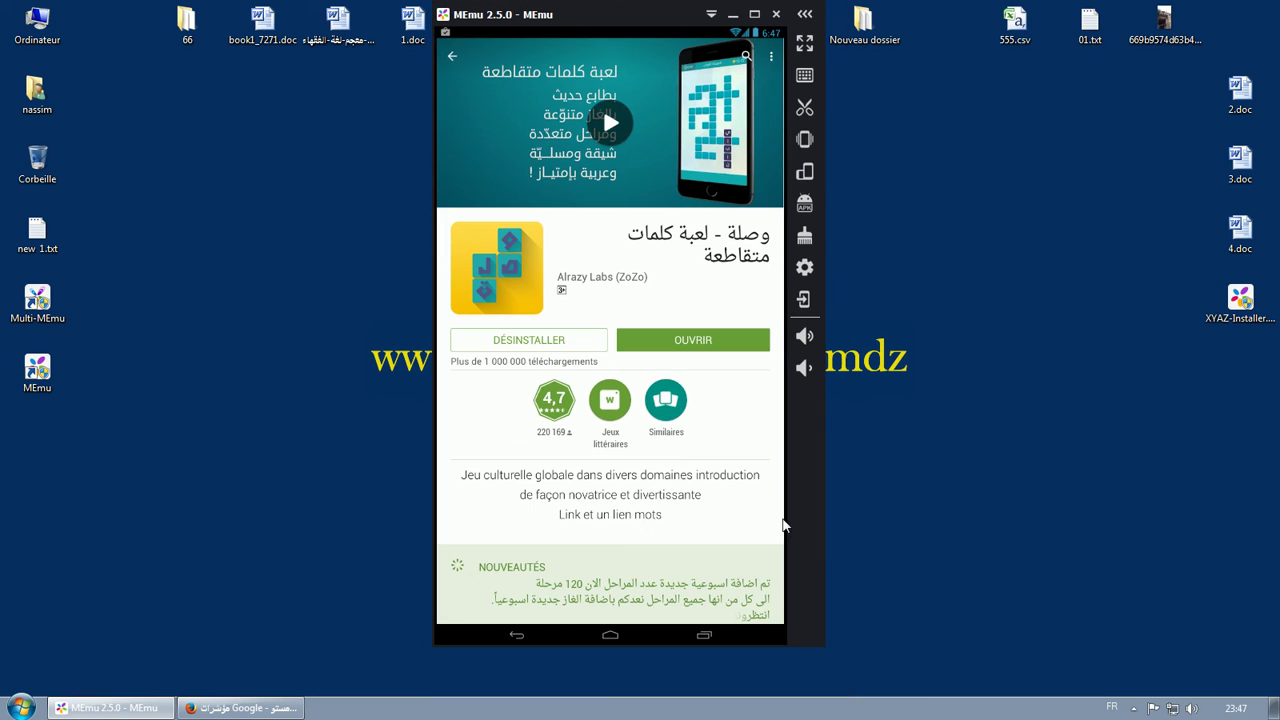
left_click(690, 342)
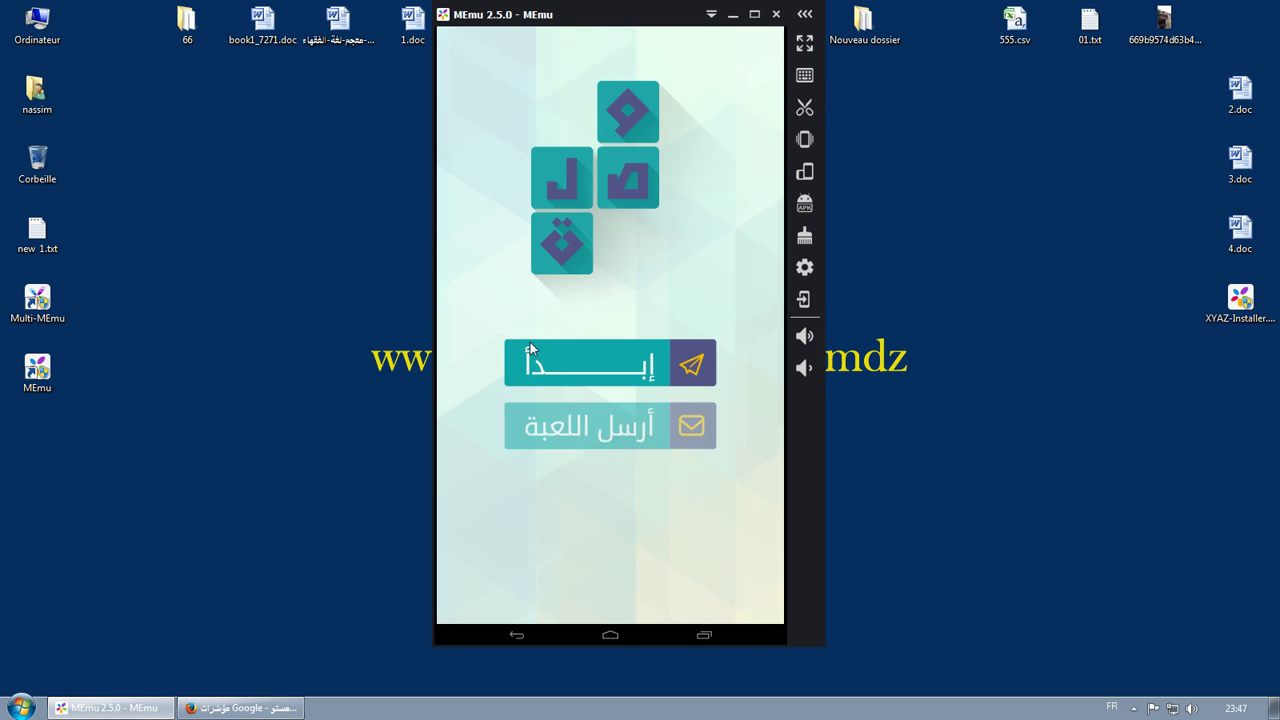
left_click(615, 374)
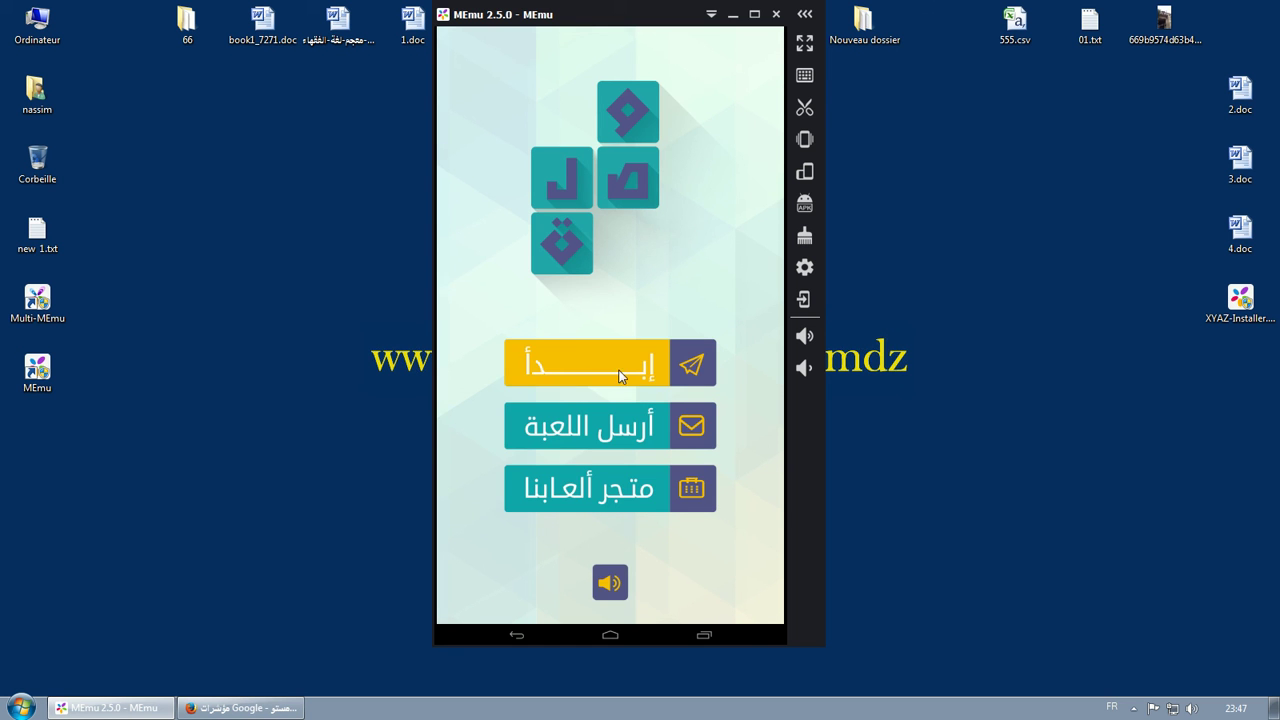
left_click(587, 138)
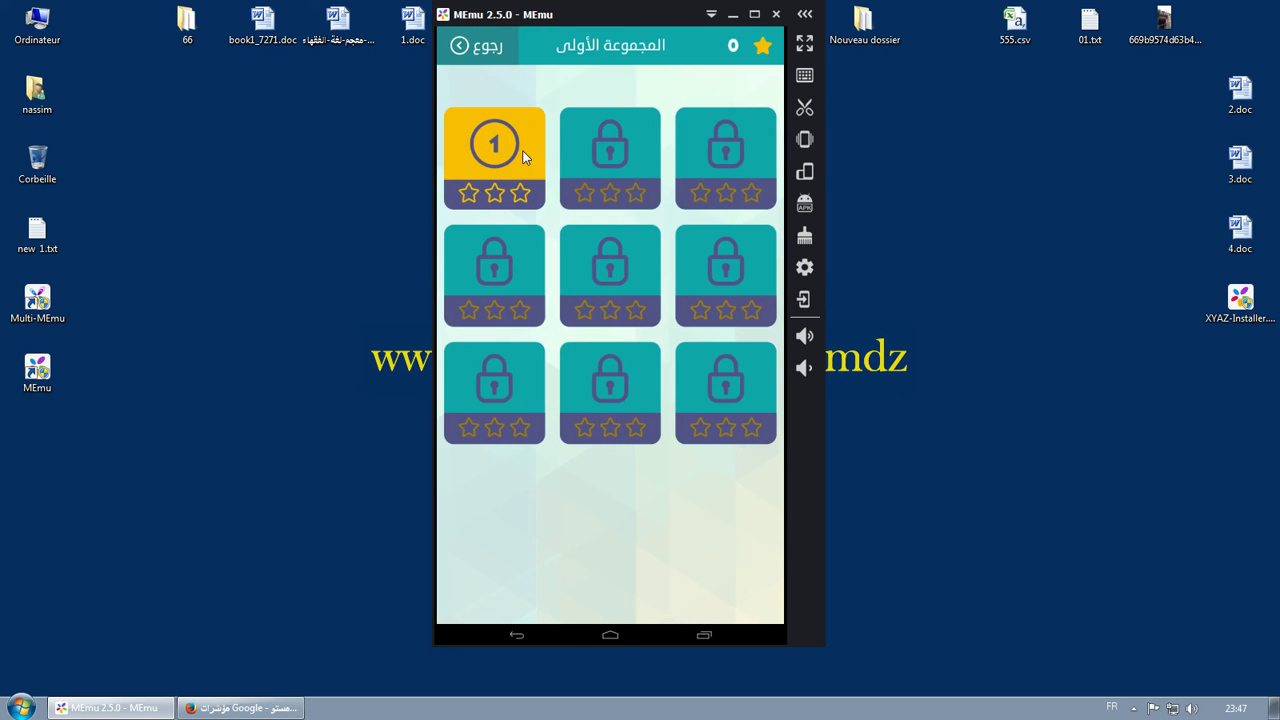
left_click(524, 152)
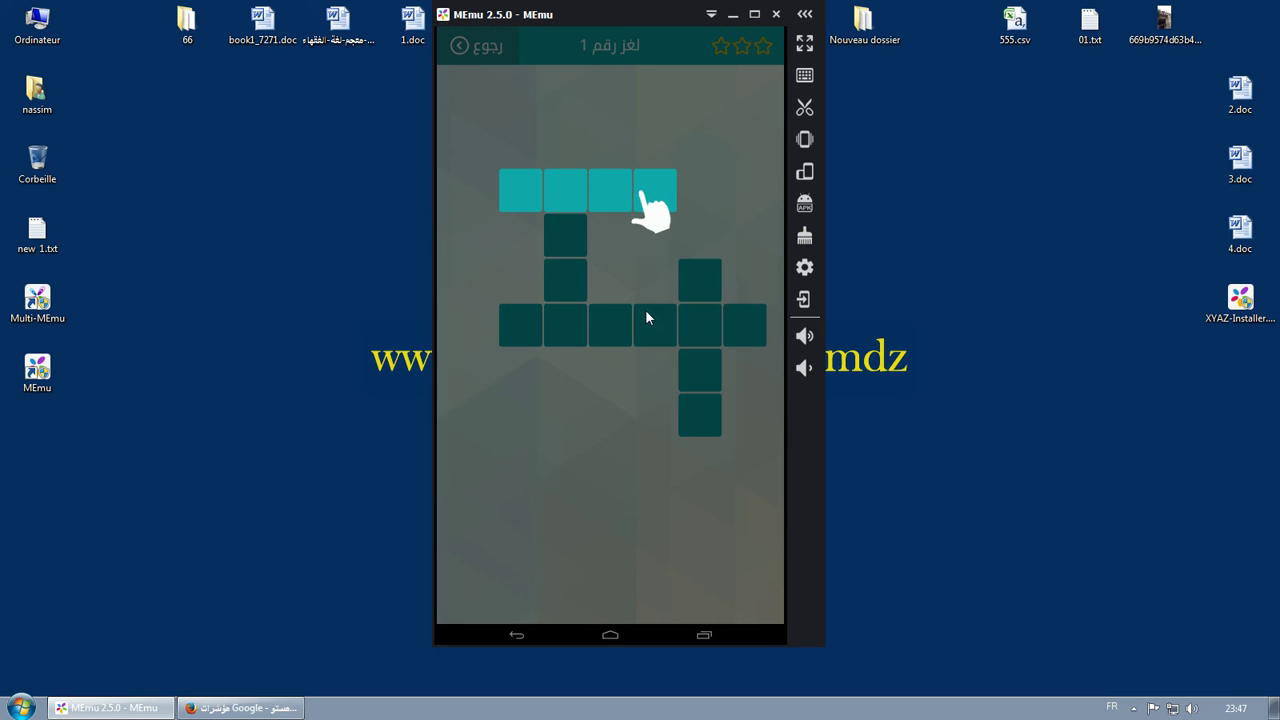
- Select the puzzle's uppermost four-letter row and answer its mobile phone clue with جوال
left_click_drag(633, 201, 533, 197)
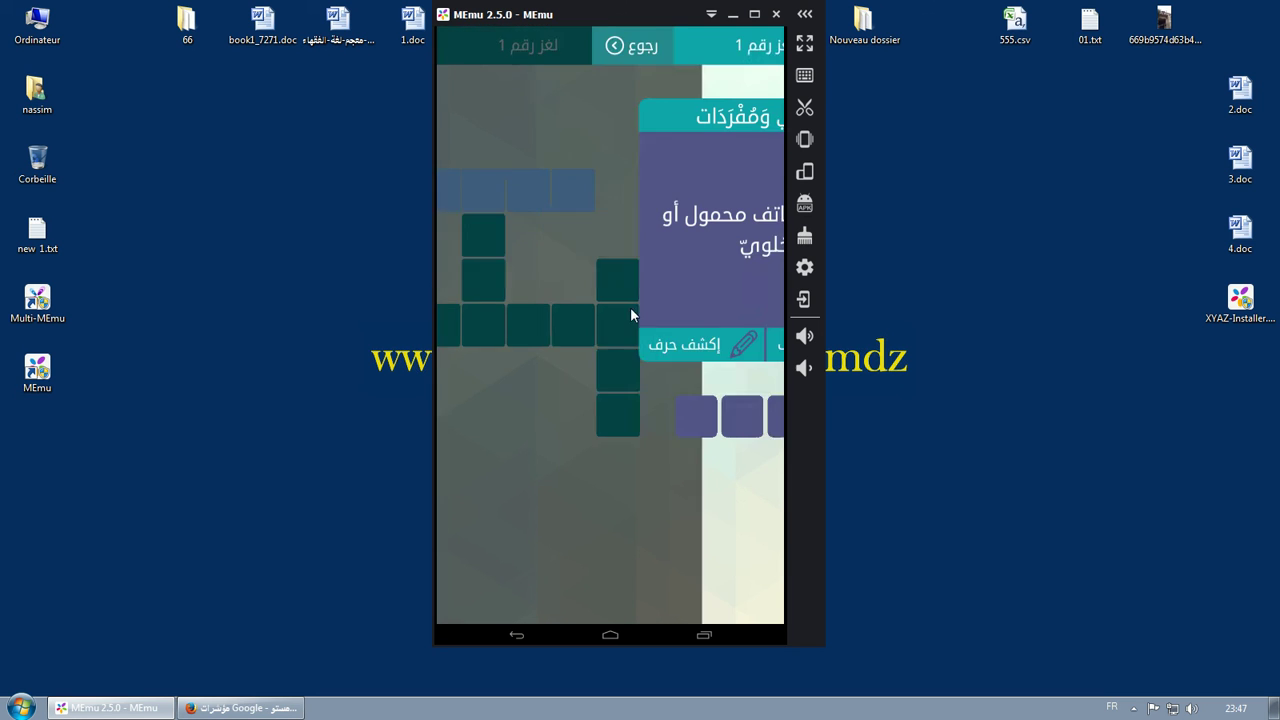
left_click(636, 486)
left_click(580, 487)
left_click(530, 485)
left_click(477, 485)
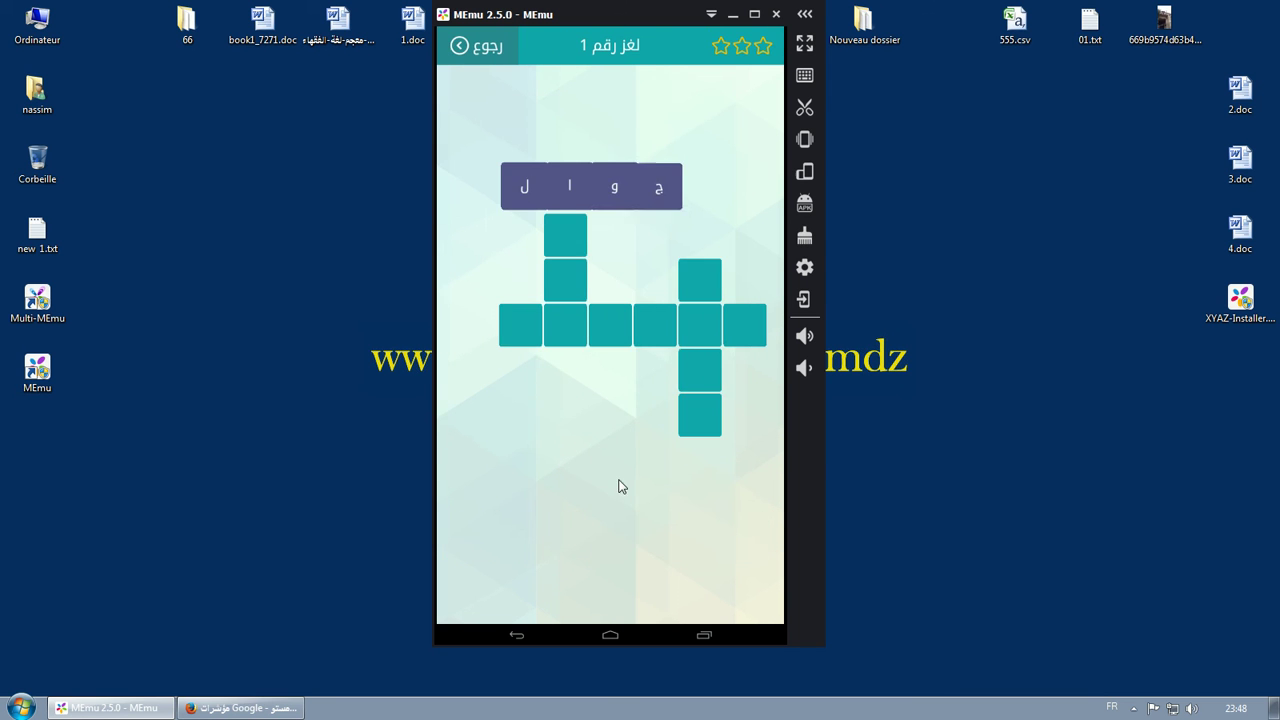
- Select the puzzle's six-letter row and fill in the first letters ف, ل and س of the Arab country marked on the map
left_click_drag(677, 331, 565, 320)
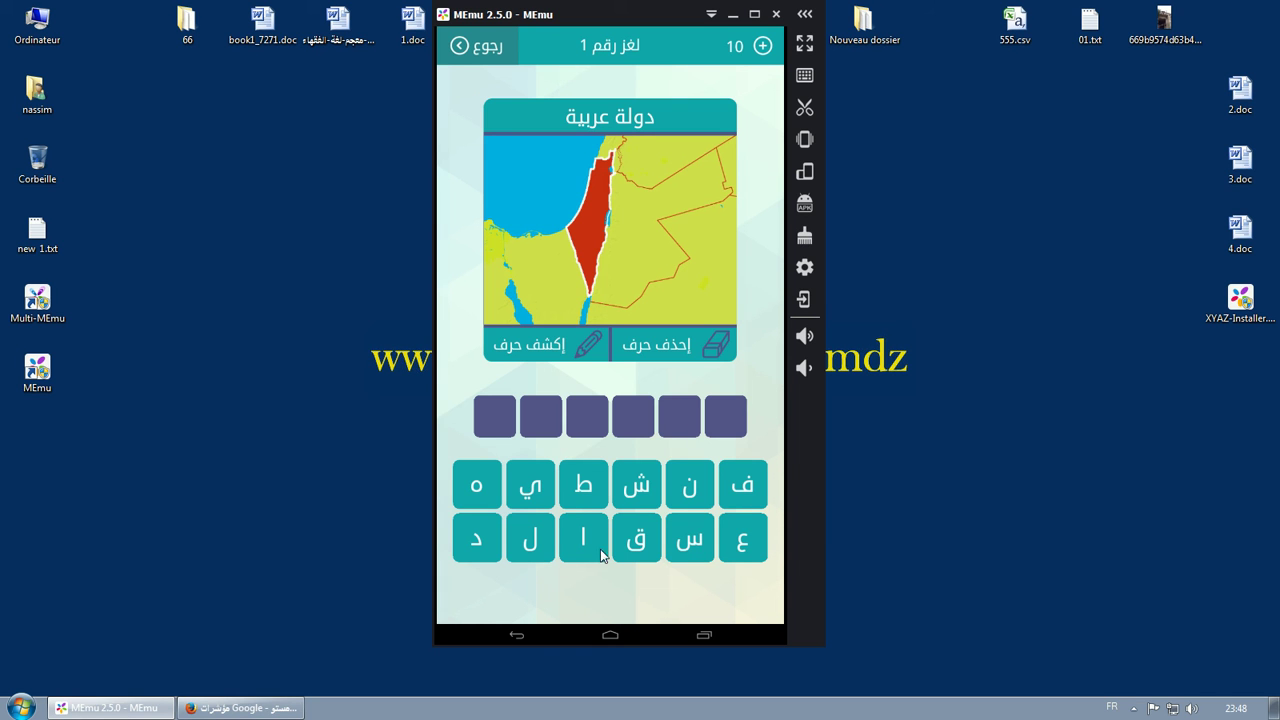
left_click(750, 492)
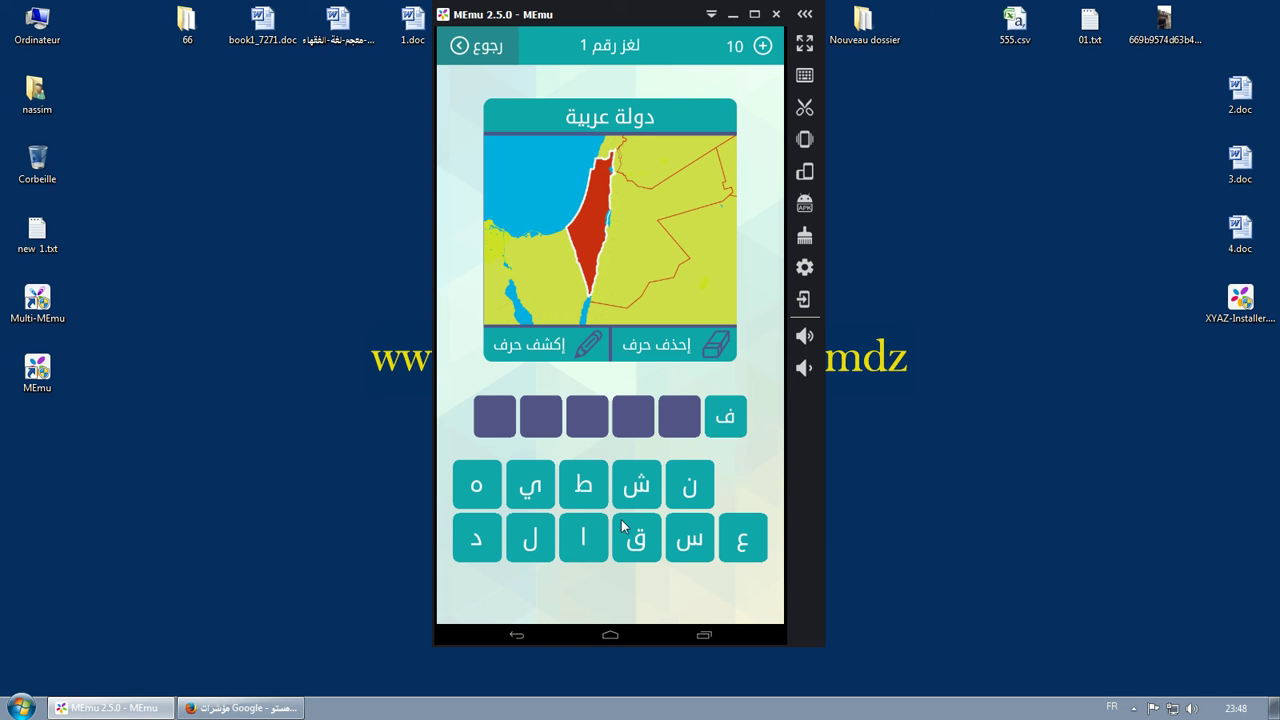
left_click(545, 540)
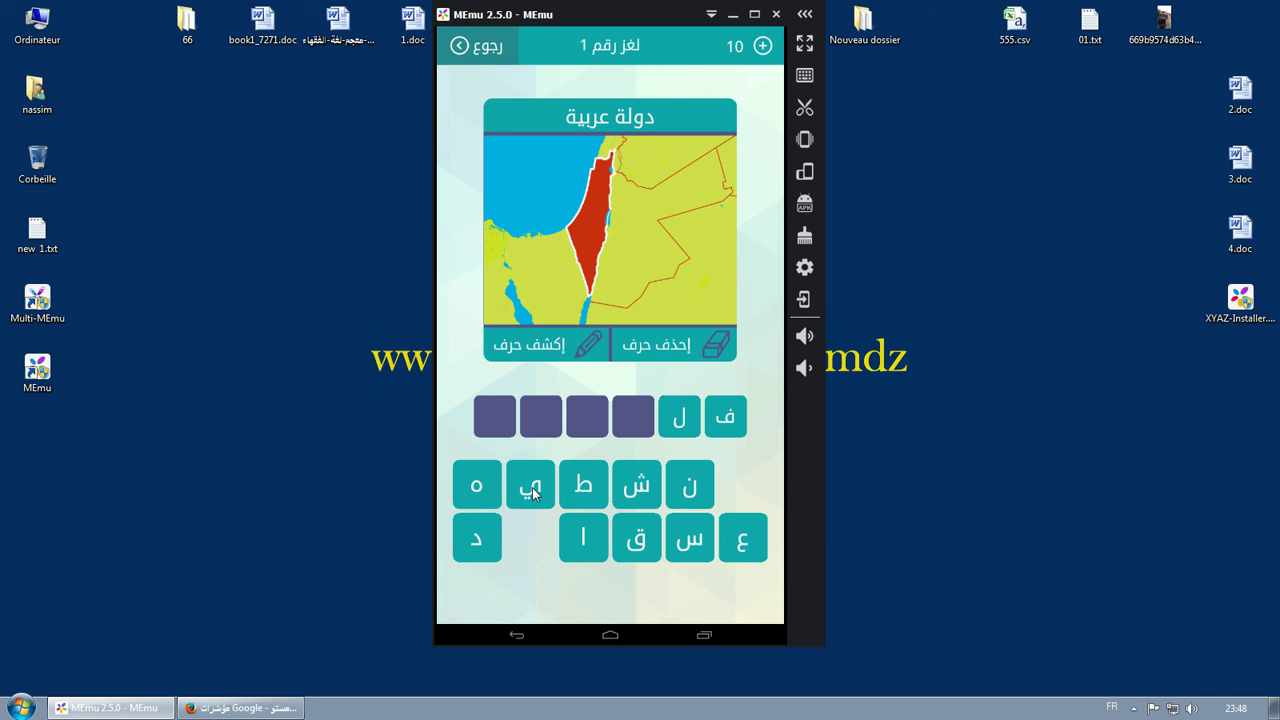
left_click(684, 545)
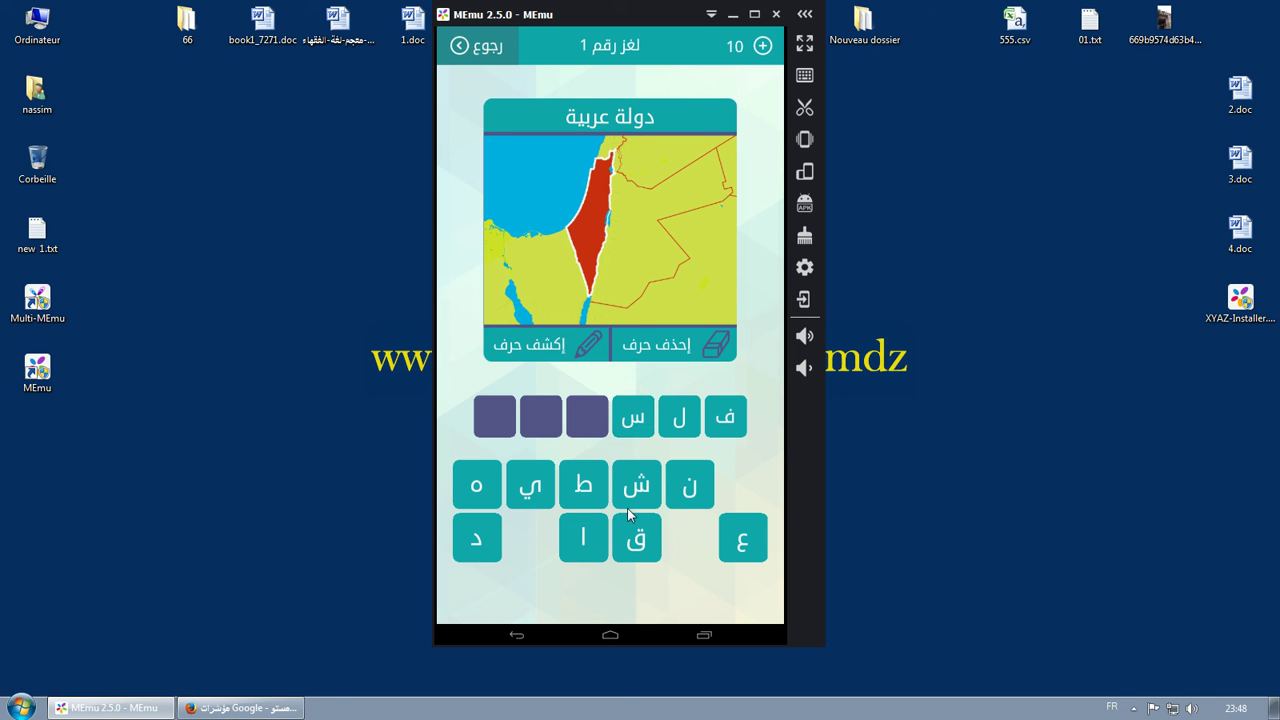